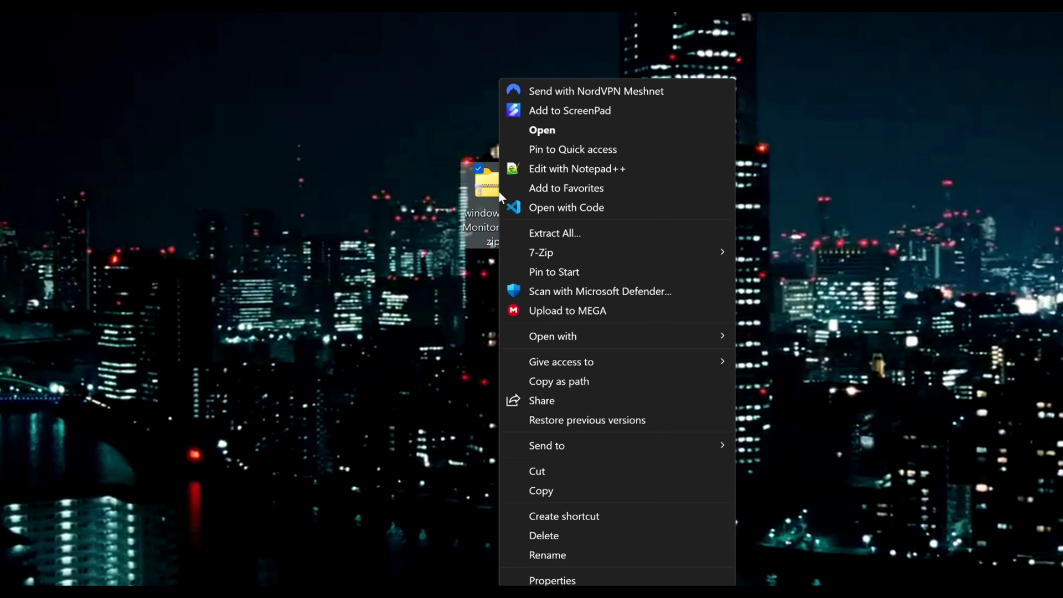
- Extract the windows-smMonitor-v4.0.zip archive from the desktop with 7-Zip
mouse_move(586, 252)
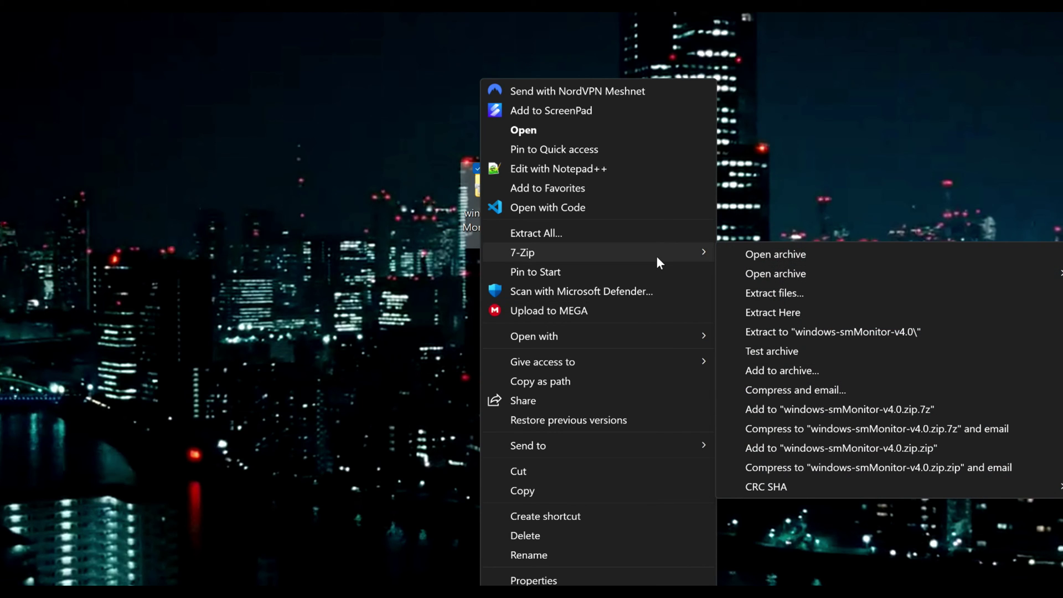
click(819, 293)
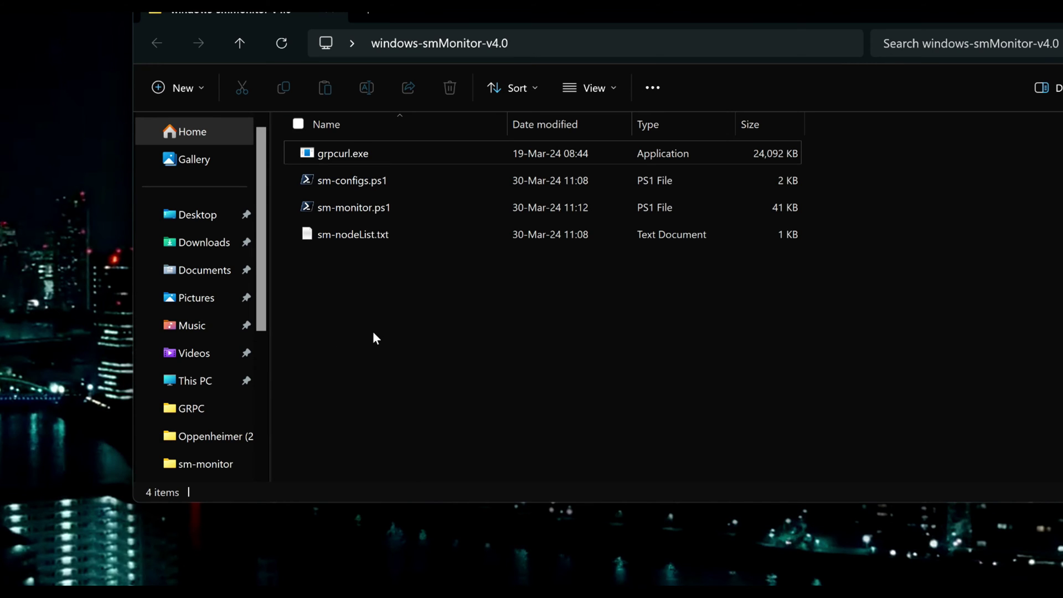
- View the node entries in sm-nodeList.txt from the extracted folder, then close the file
click(354, 186)
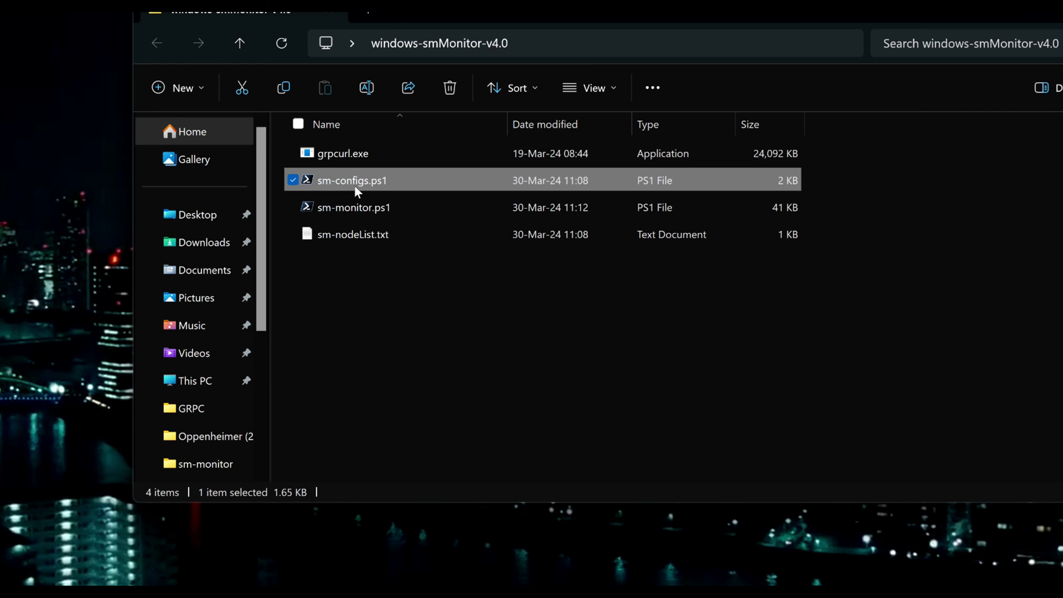
double_click(357, 237)
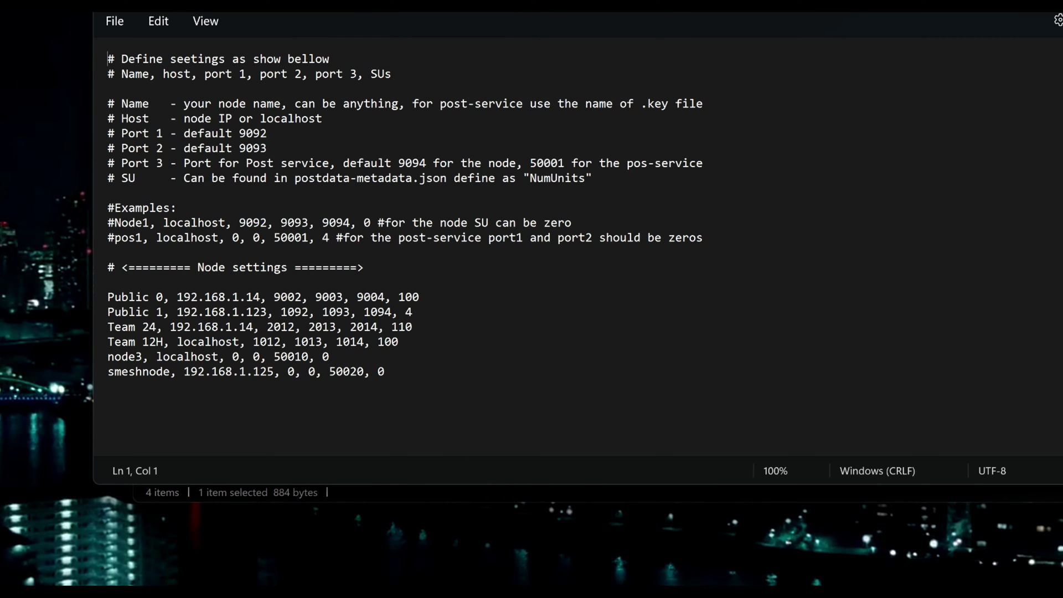
drag(156, 312, 219, 372)
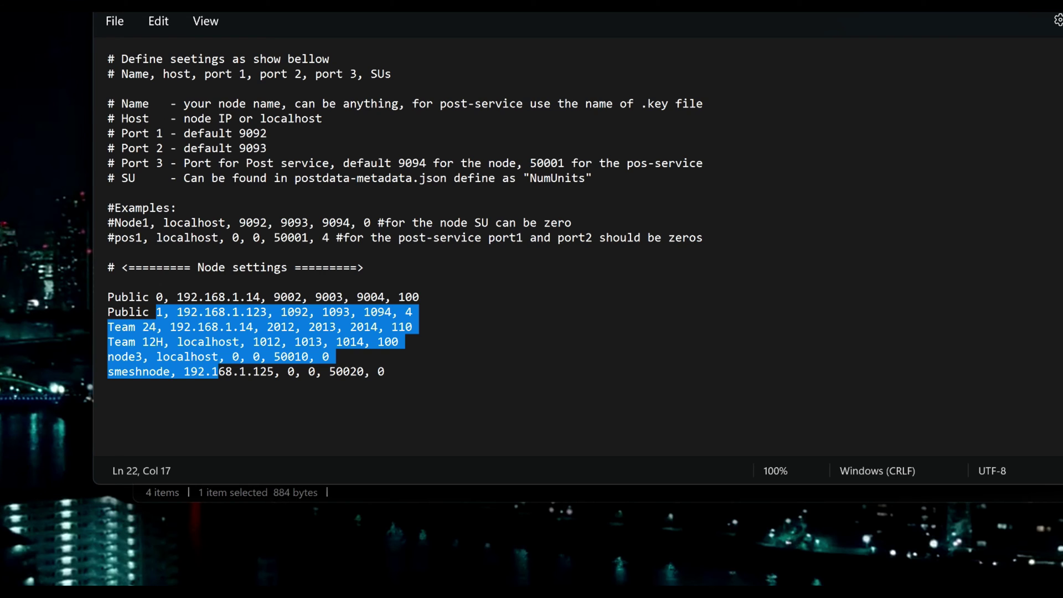
key(alt+F4)
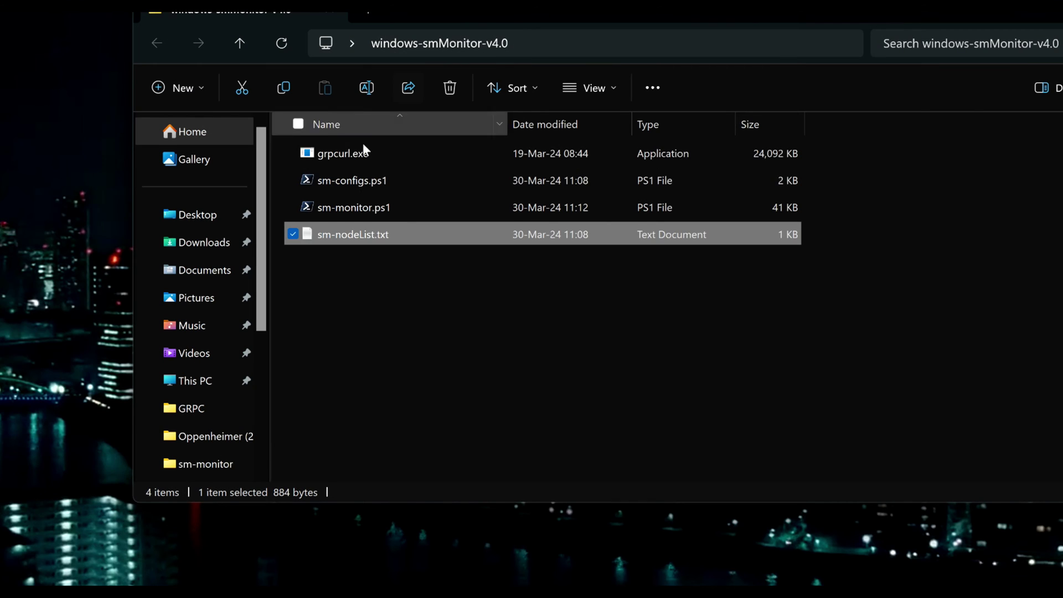
- Open sm-configs.ps1 from the extracted folder in VS Code and look over its general settings
right_click(370, 184)
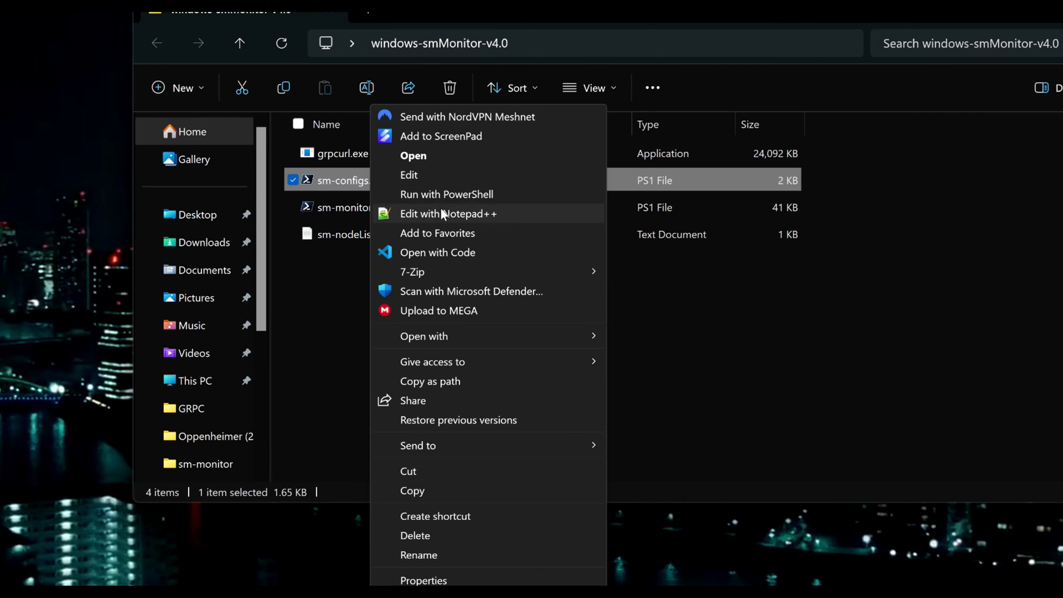
click(432, 253)
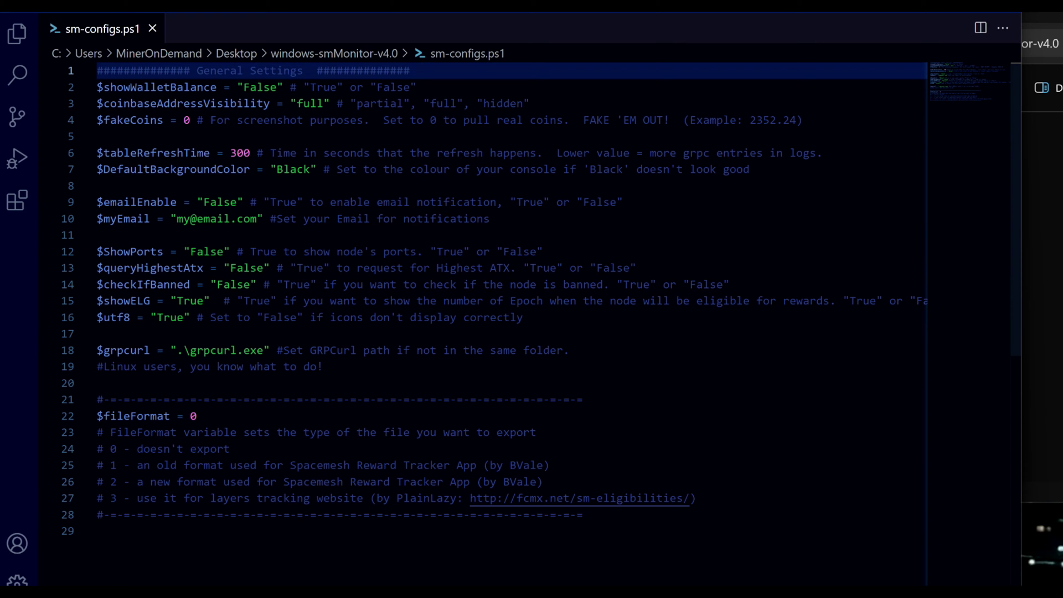
click(123, 235)
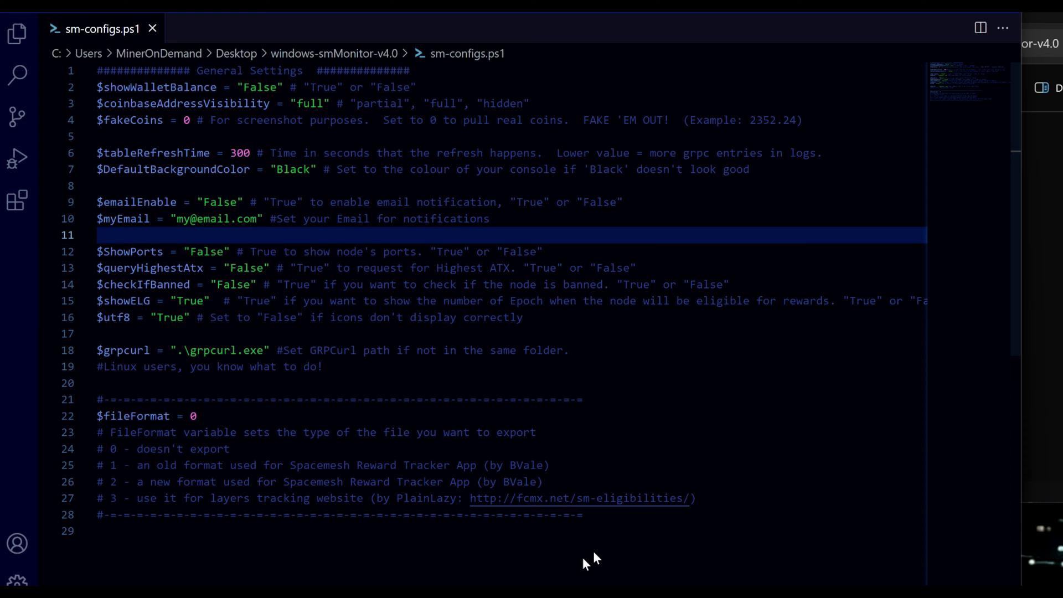
drag(639, 530, 98, 71)
click(324, 285)
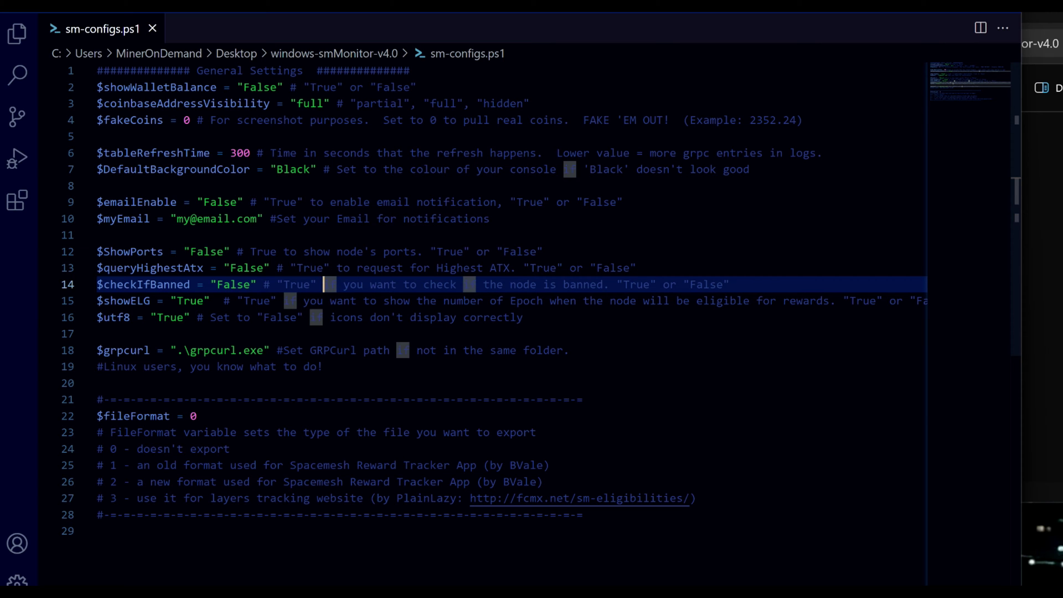
- Compare the showWalletBalance and coinbaseAddressVisibility settings with the balance line in the running sm-monitor terminal
drag(157, 87, 218, 87)
click(263, 87)
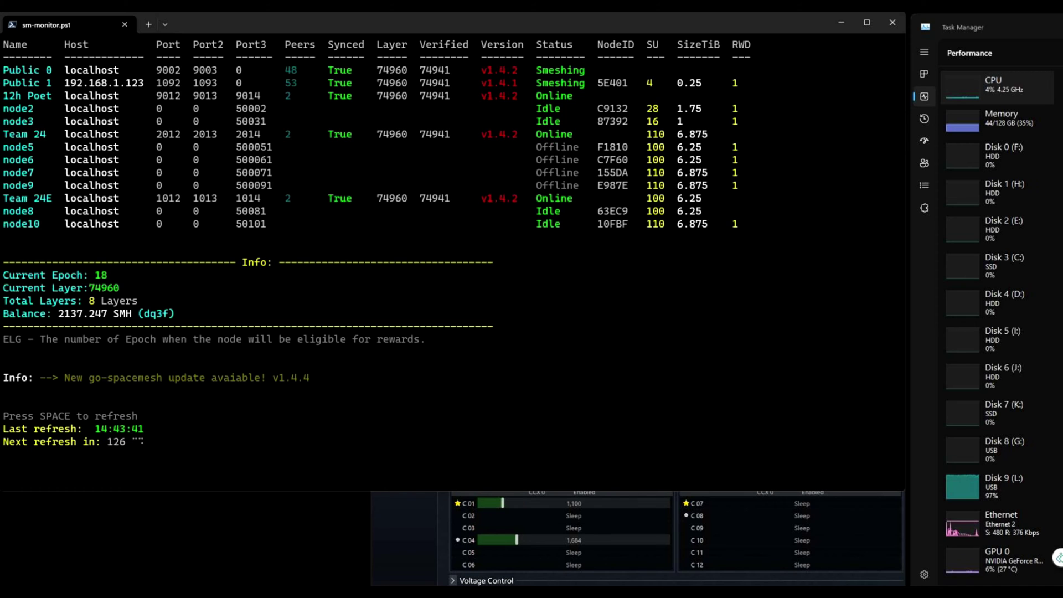
drag(54, 313, 114, 314)
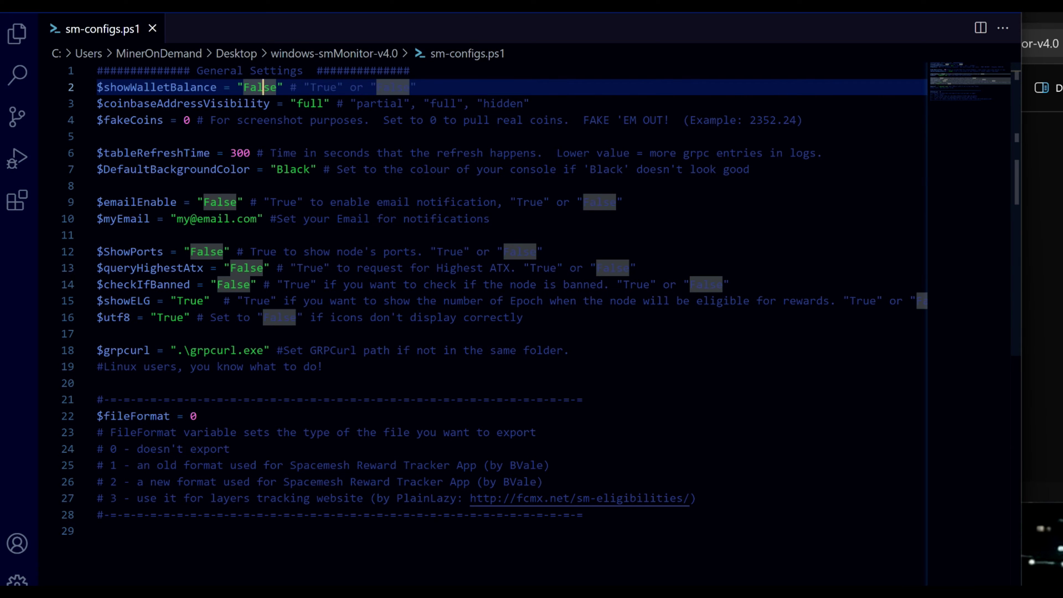
drag(164, 104, 263, 104)
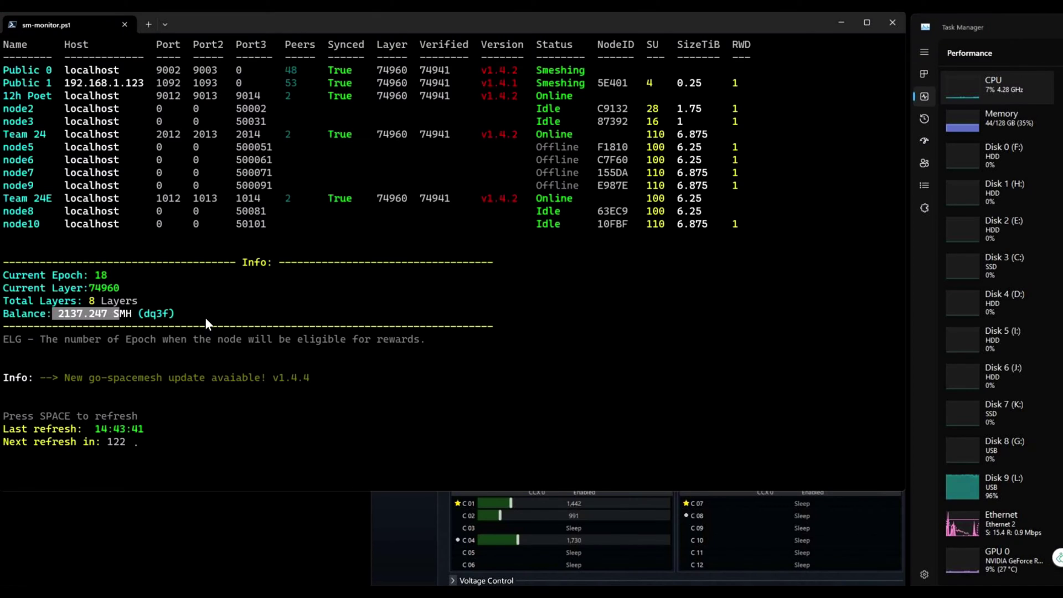
drag(143, 312, 182, 312)
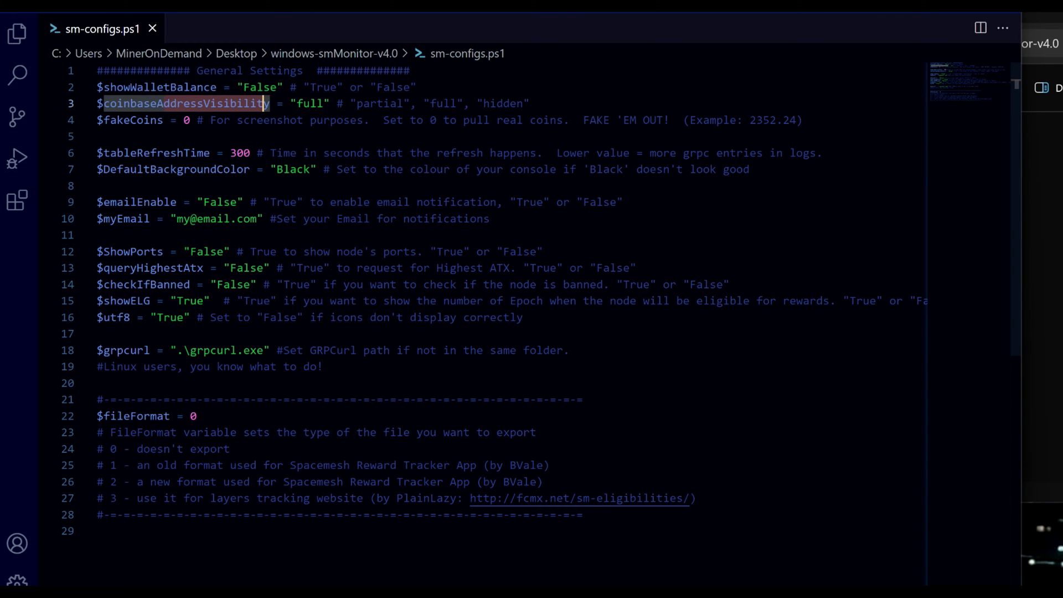
- Review the fakeCoins, tableRefreshTime and DefaultBackgroundColor settings in sm-configs.ps1
click(190, 121)
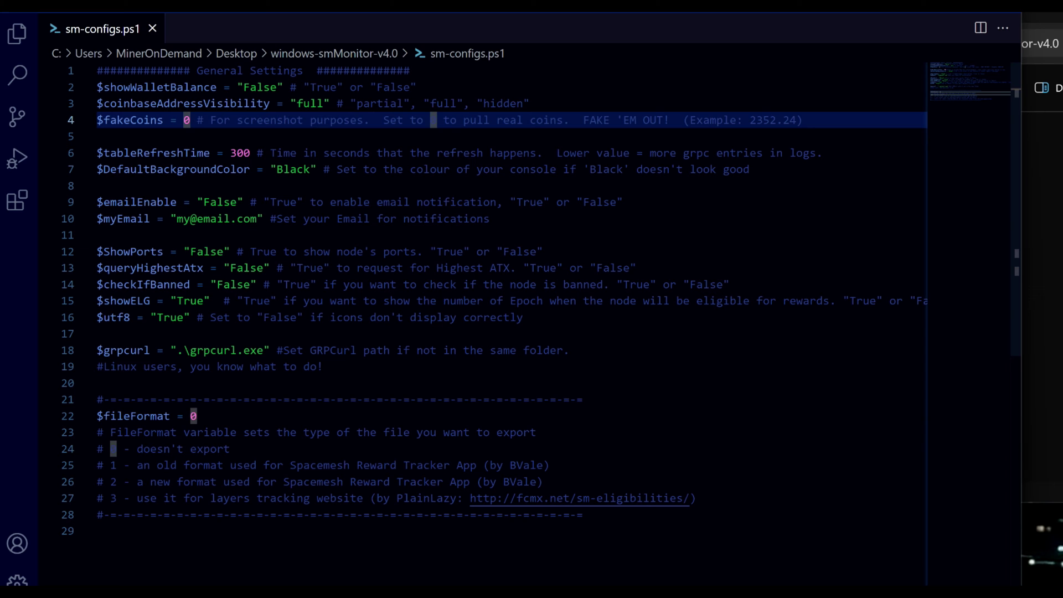
double_click(240, 153)
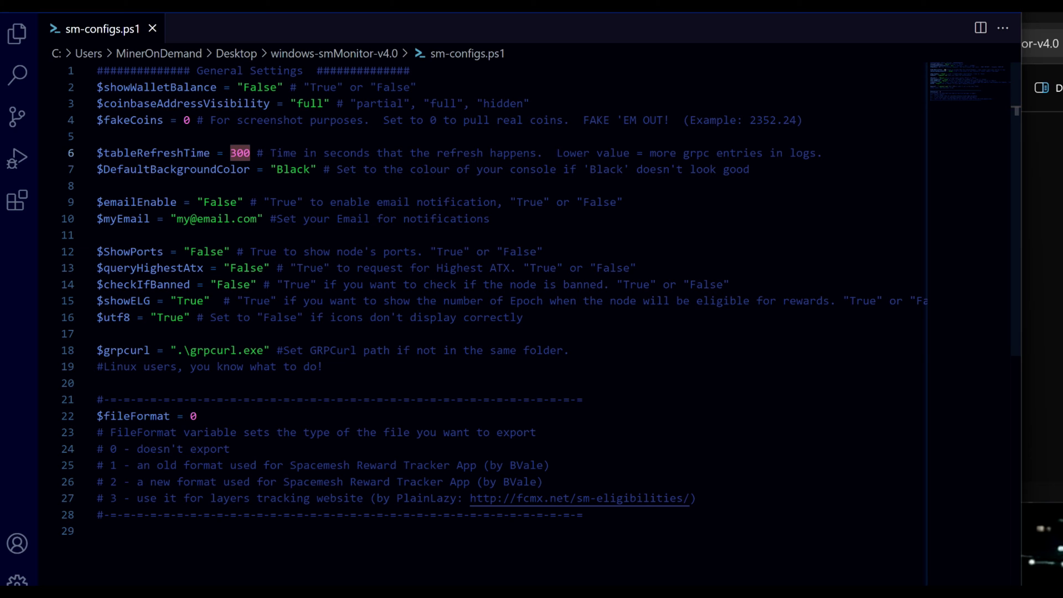
double_click(293, 170)
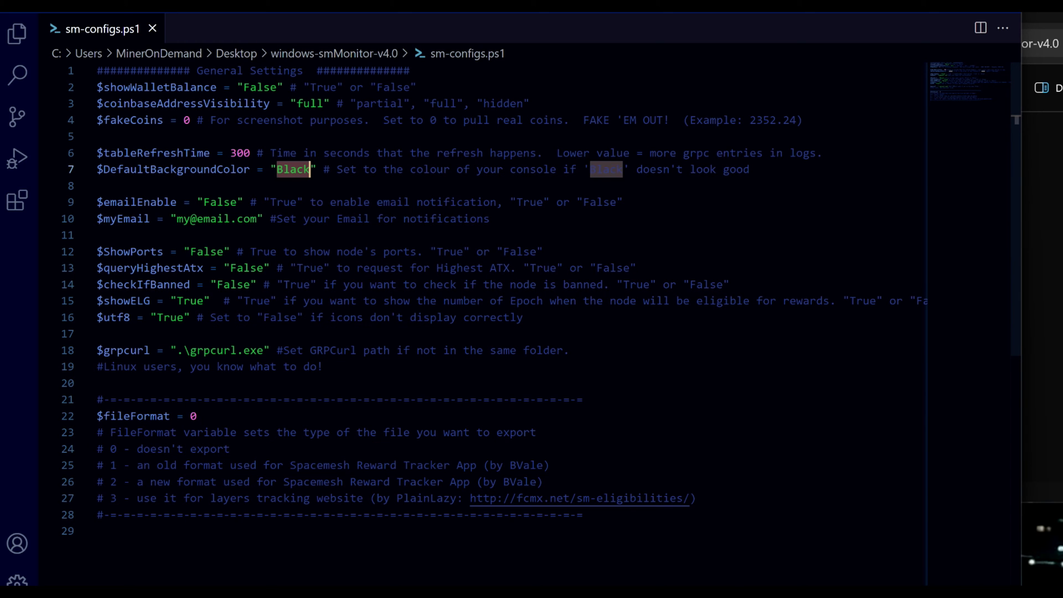
- Review the emailEnable and myEmail notification settings alongside the nodes listed in the running monitor
drag(124, 203, 244, 202)
double_click(220, 203)
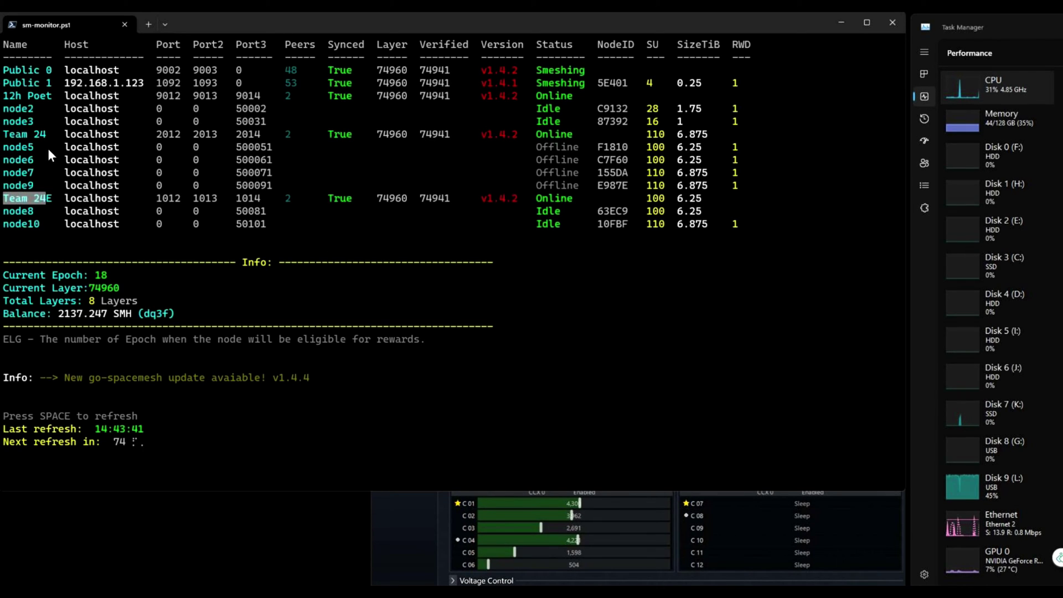
drag(17, 83, 58, 83)
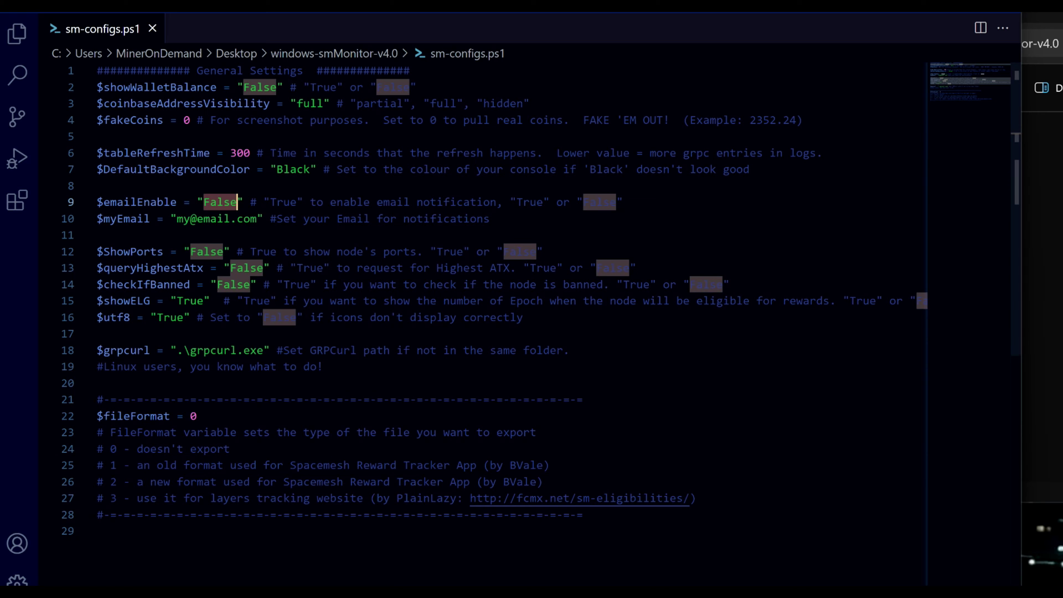
drag(184, 219, 250, 219)
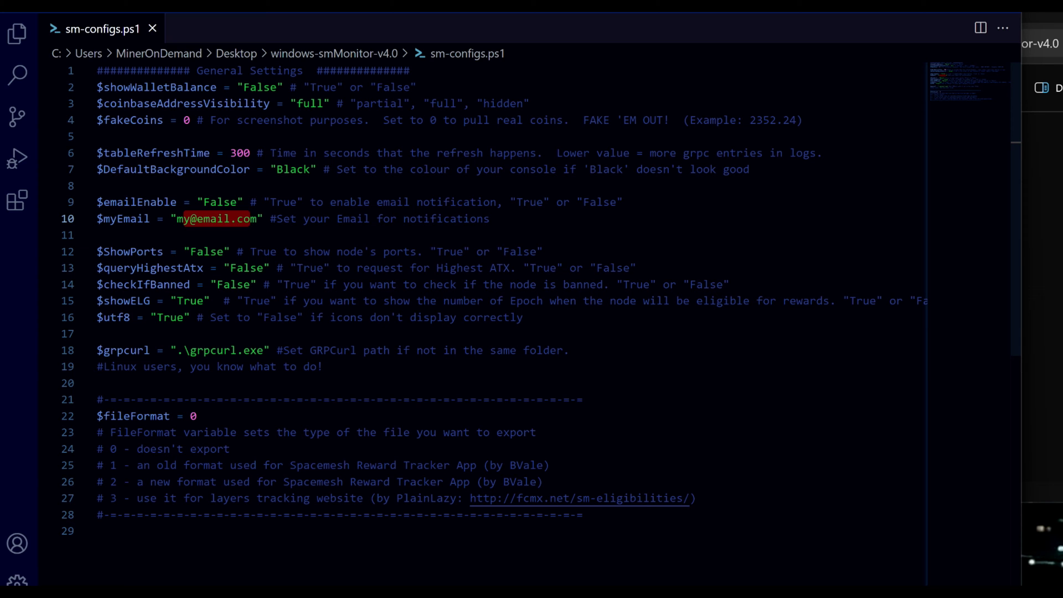
- Review the ShowPorts, queryHighestAtx, checkIfBanned, showELG and utf8 settings in sm-configs.ps1
click(196, 252)
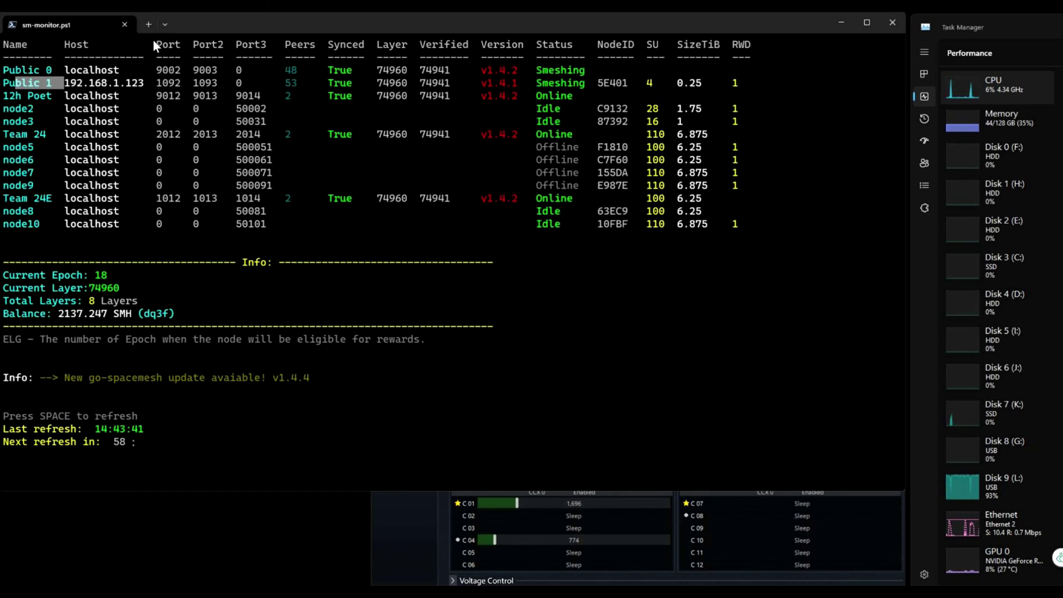
drag(153, 39, 273, 42)
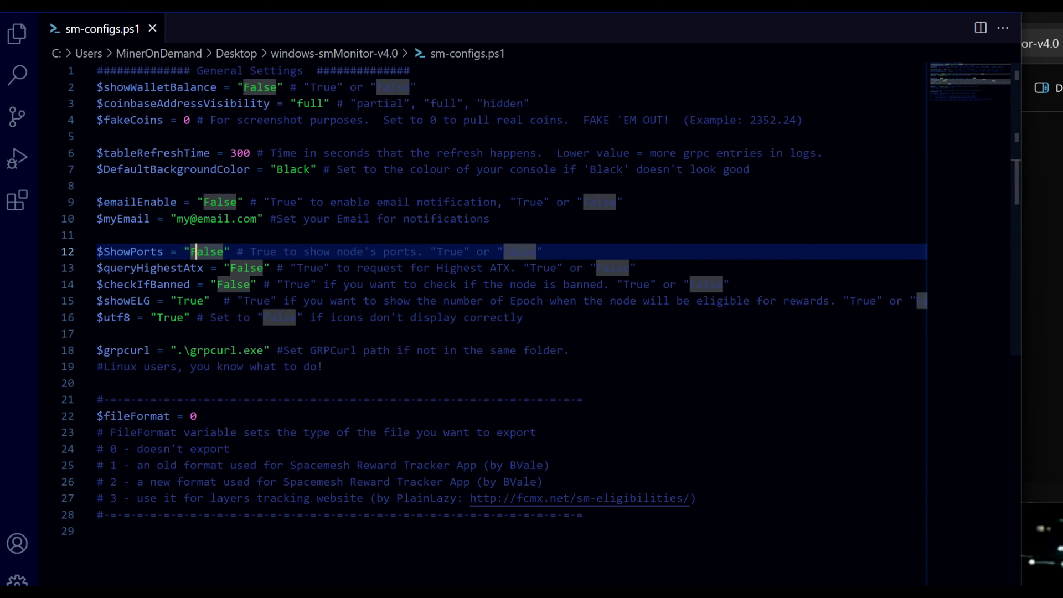
drag(130, 268, 210, 268)
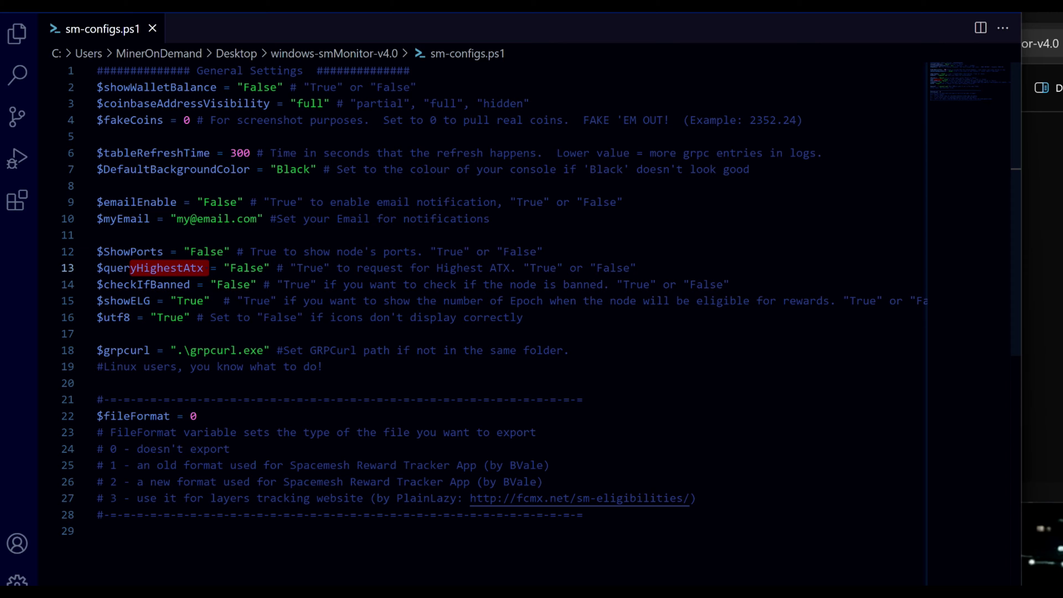
drag(230, 284, 196, 300)
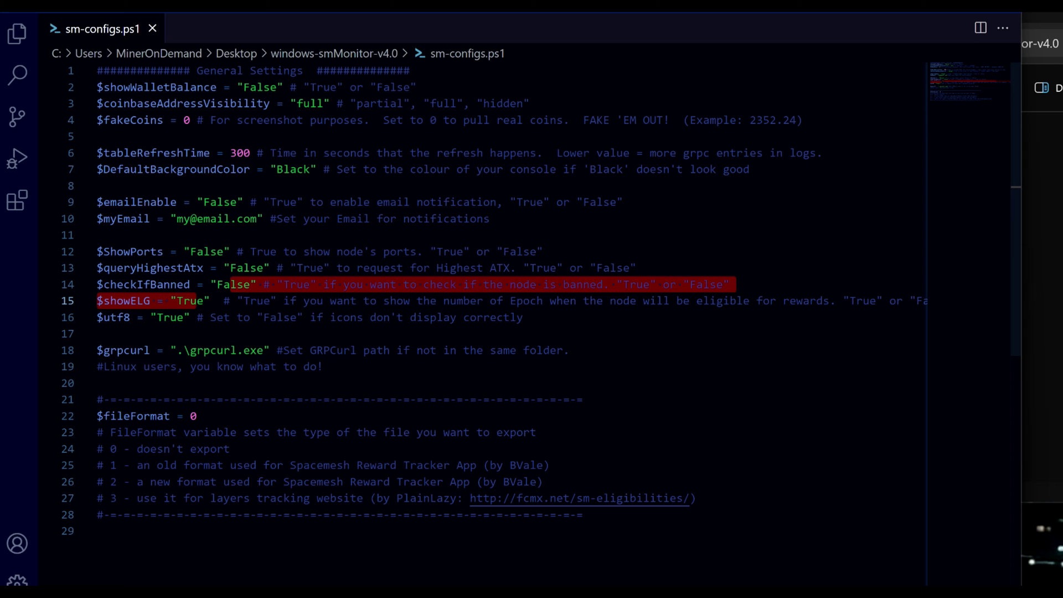
click(270, 301)
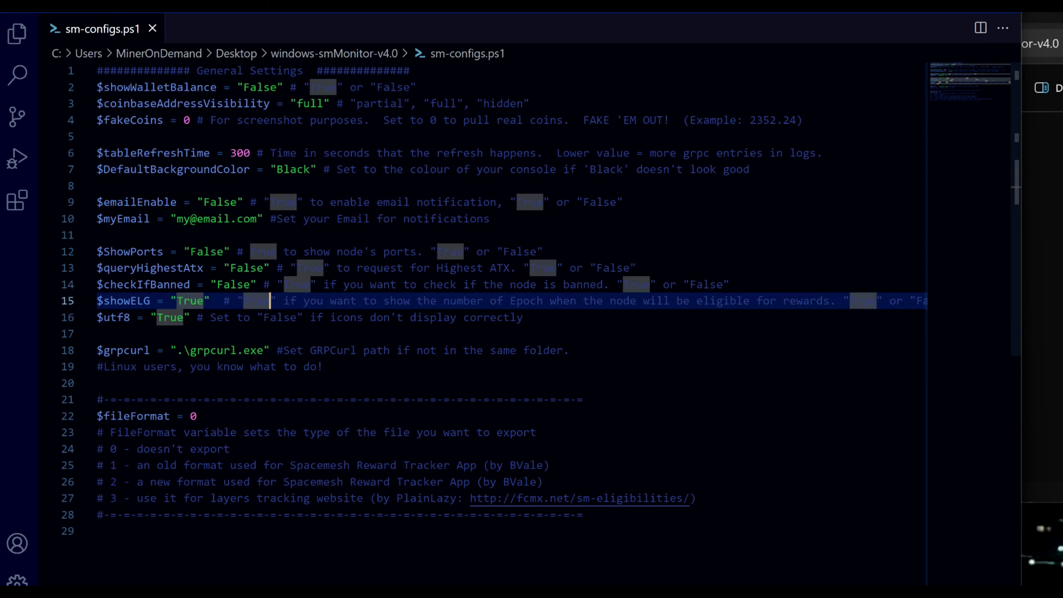
drag(130, 285, 170, 285)
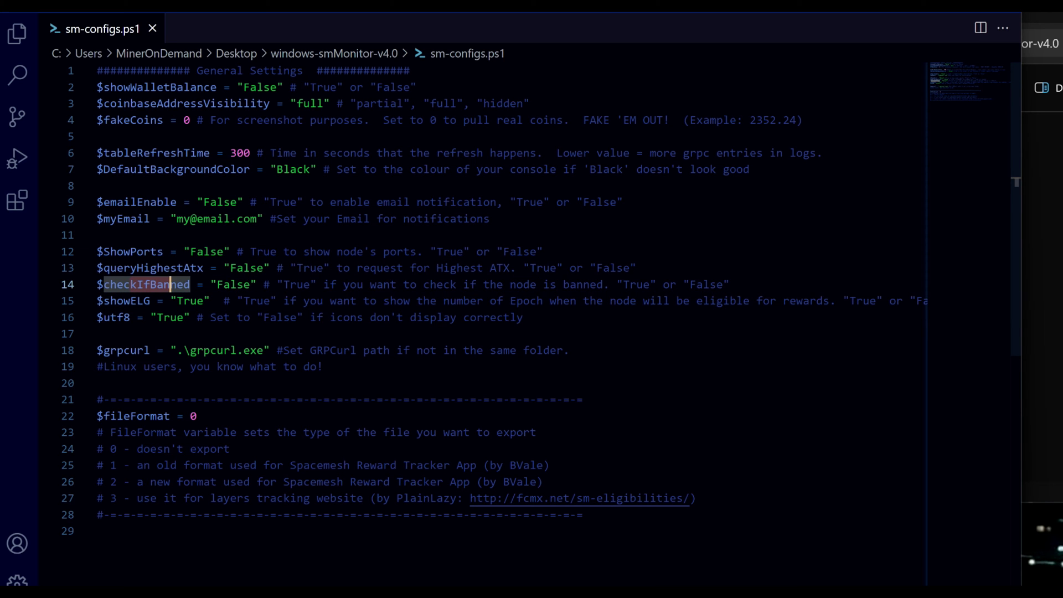
drag(130, 301, 183, 301)
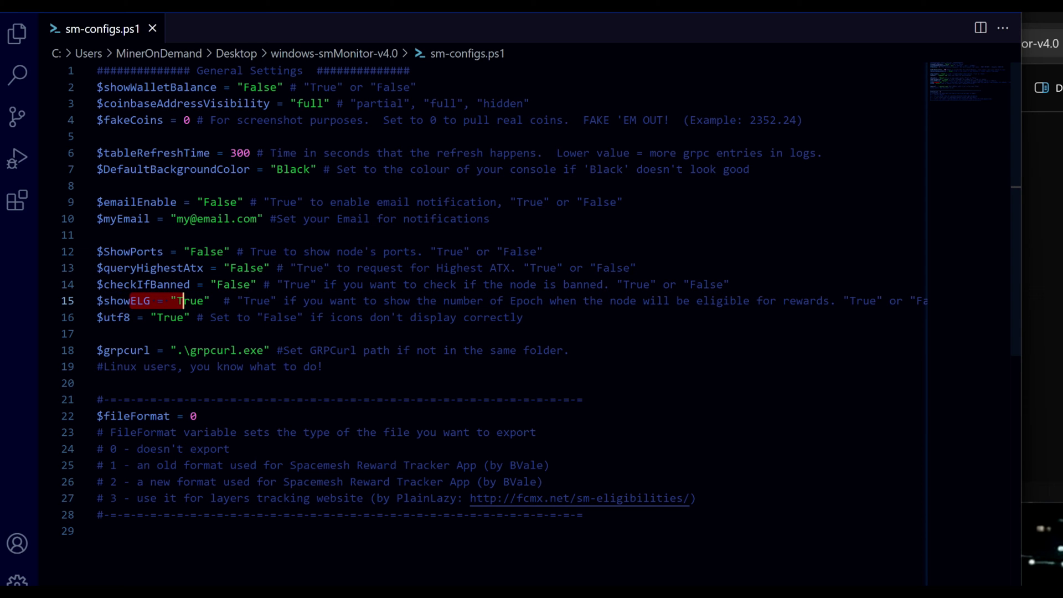
double_click(106, 318)
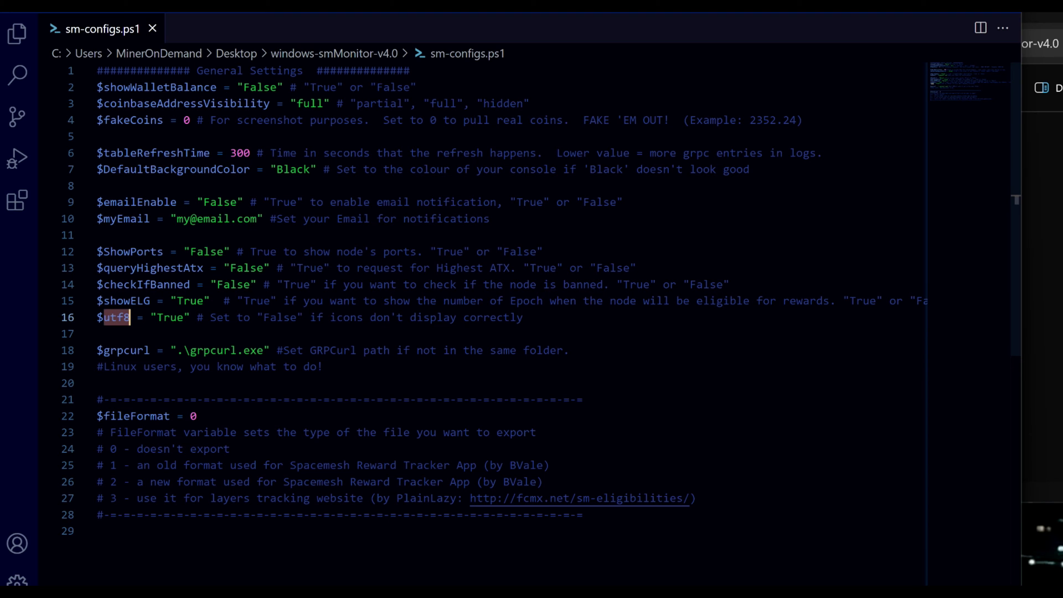
- Check the extracted folder in File Explorer for grpcurl.exe, then return to sm-configs.ps1 in VS Code
click(1043, 270)
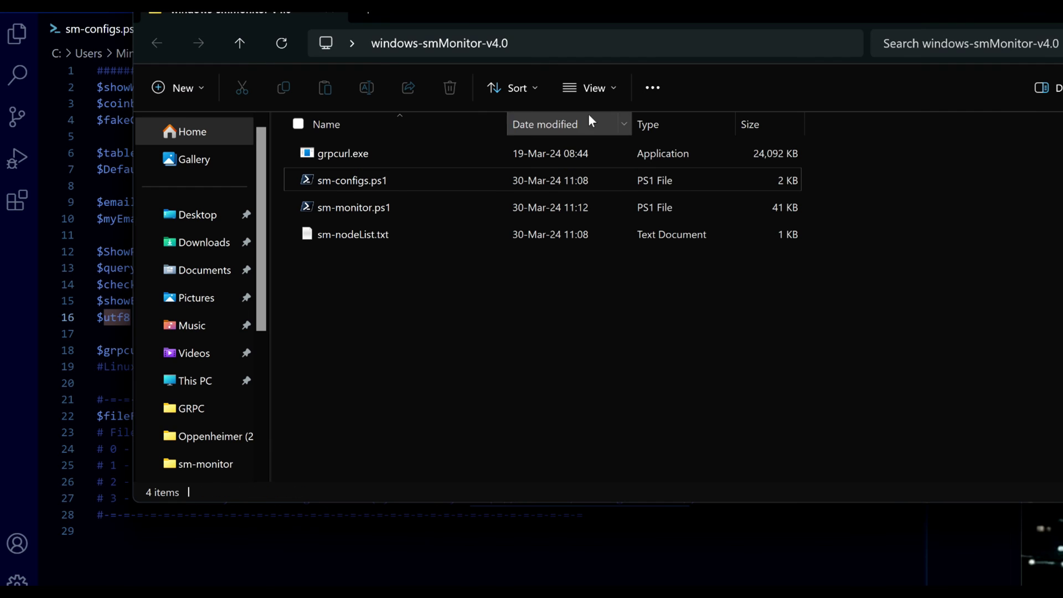
click(357, 155)
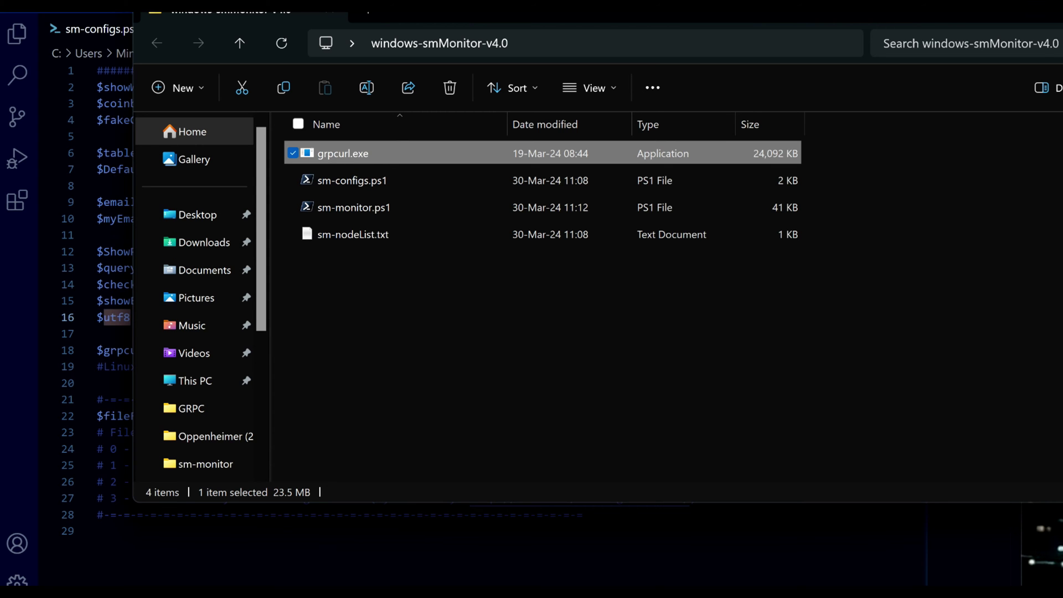
key(alt+Tab)
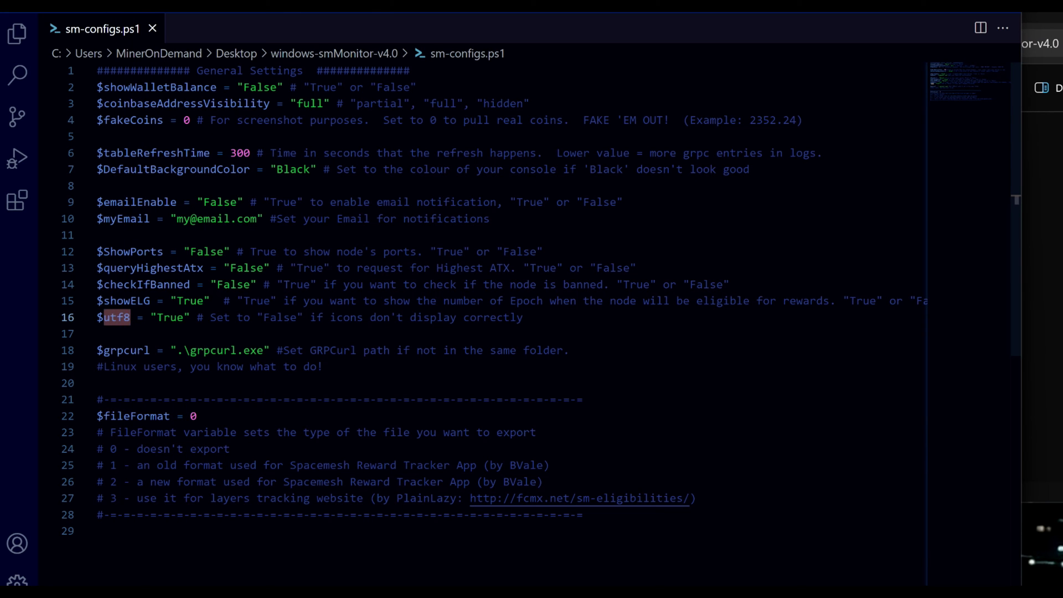
- Review the fileFormat variable and its export options 0 to 3 at the end of sm-configs.ps1
scroll(482, 310, down, 2)
drag(184, 330, 197, 330)
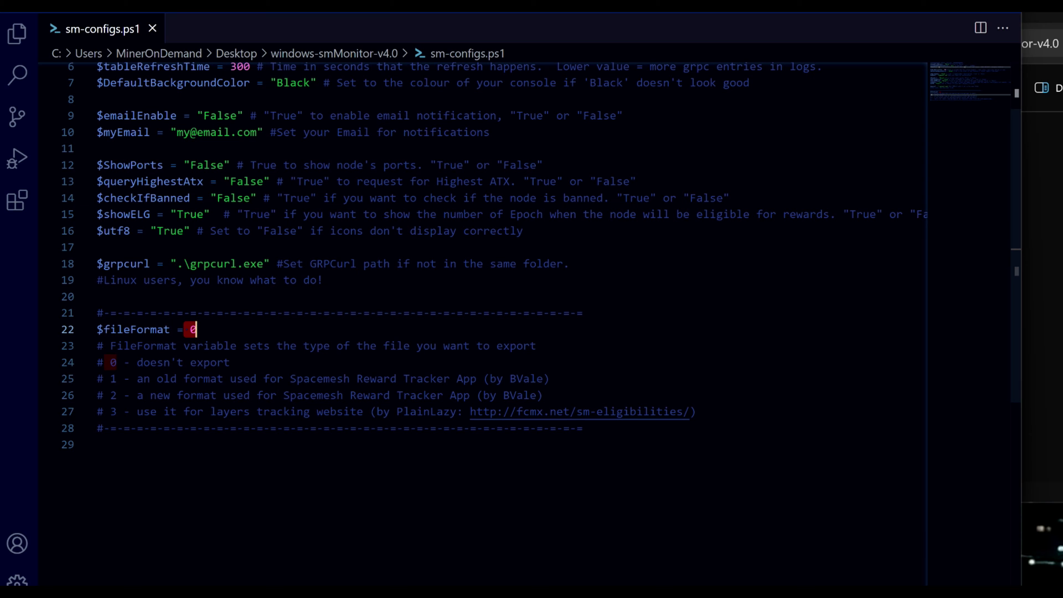
scroll(482, 277, up, 2)
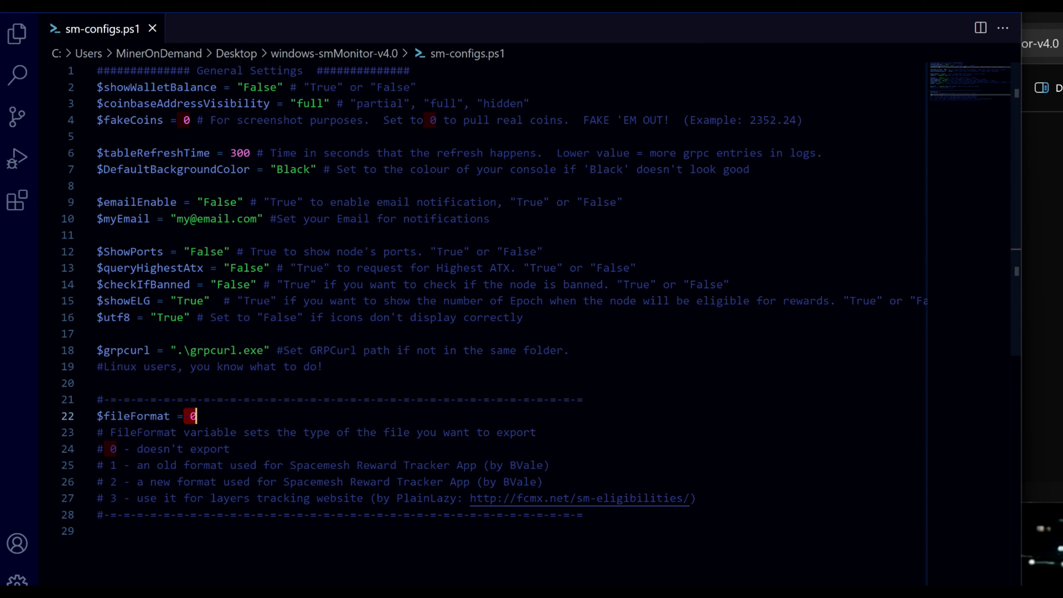
scroll(482, 277, down, 2)
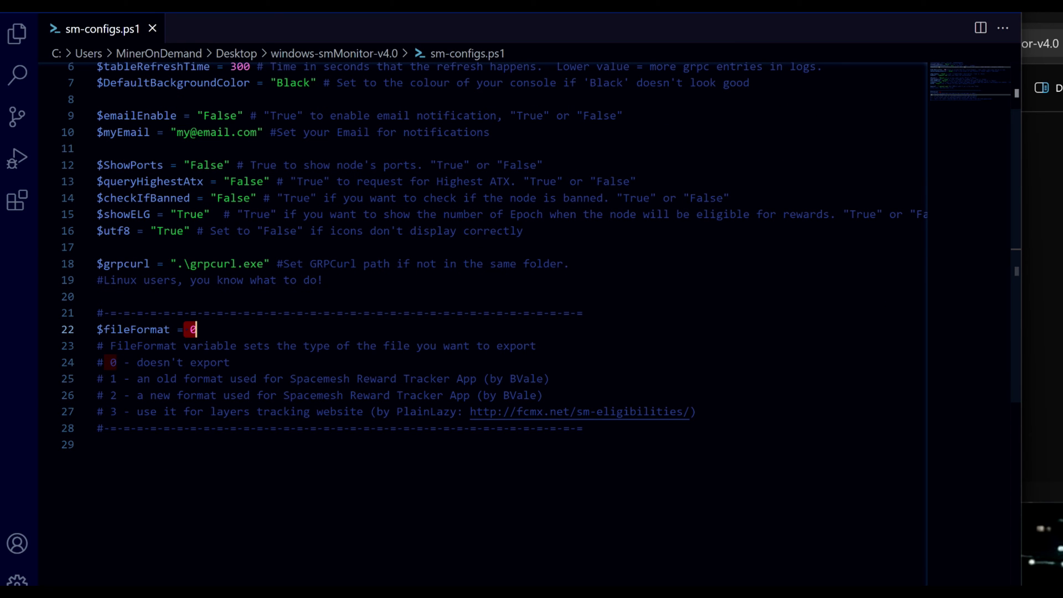
scroll(482, 277, up, 2)
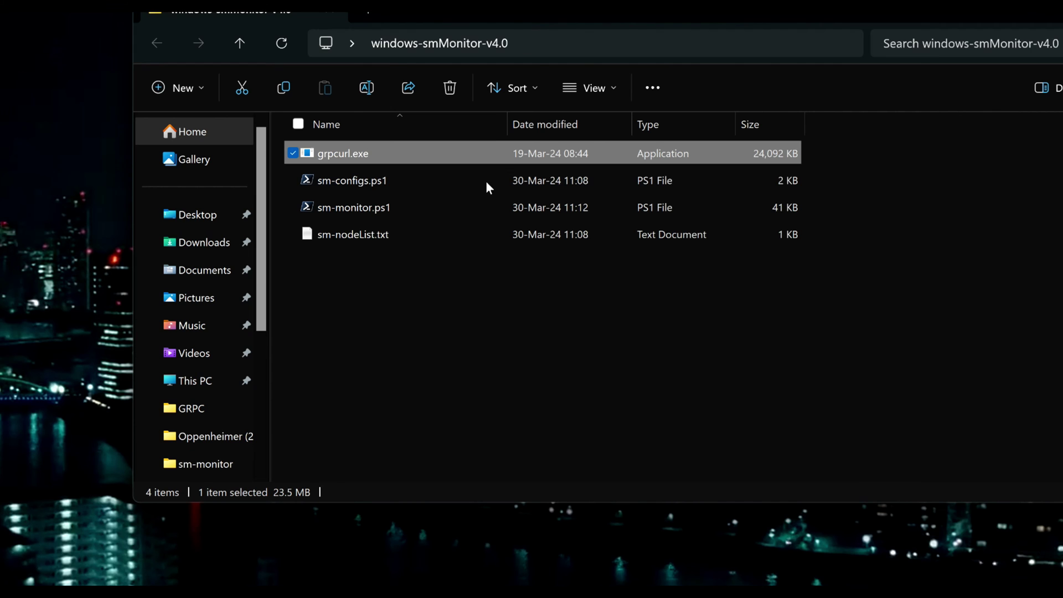
- Open sm-nodeList.txt from the windows-smMonitor-v4.0 folder in VS Code
click(337, 239)
right_click(338, 247)
click(327, 240)
right_click(326, 239)
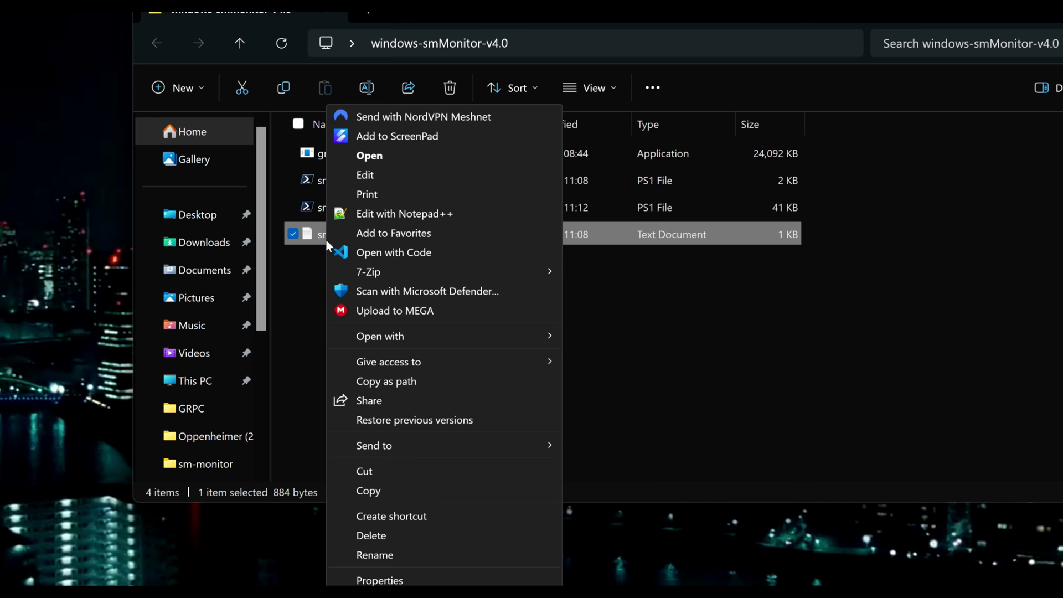
click(376, 252)
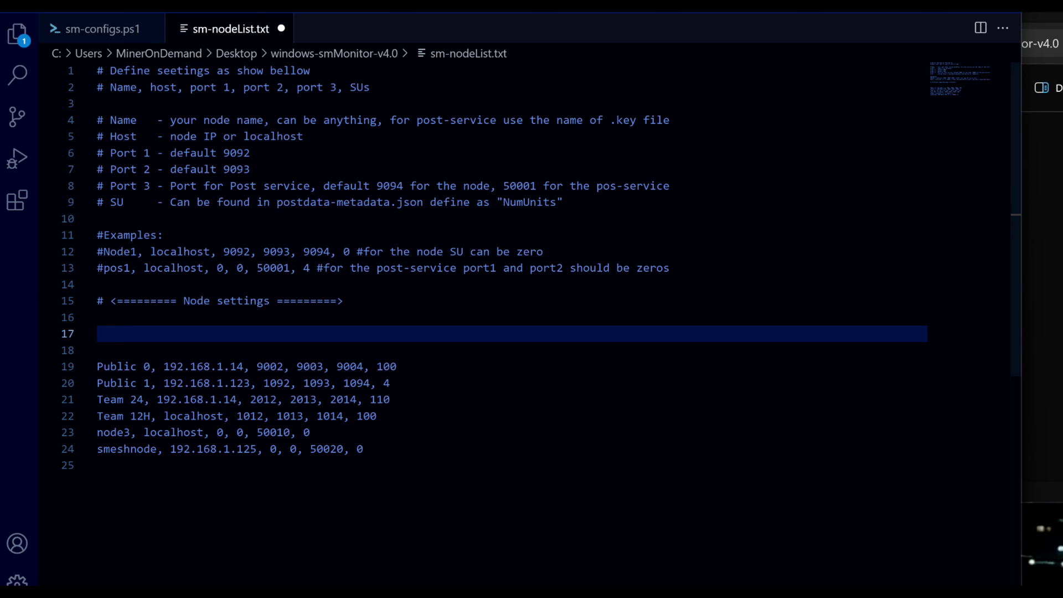
- Check the Name field description, then start a new entry named NormalNode under the Node settings heading
drag(110, 120, 137, 120)
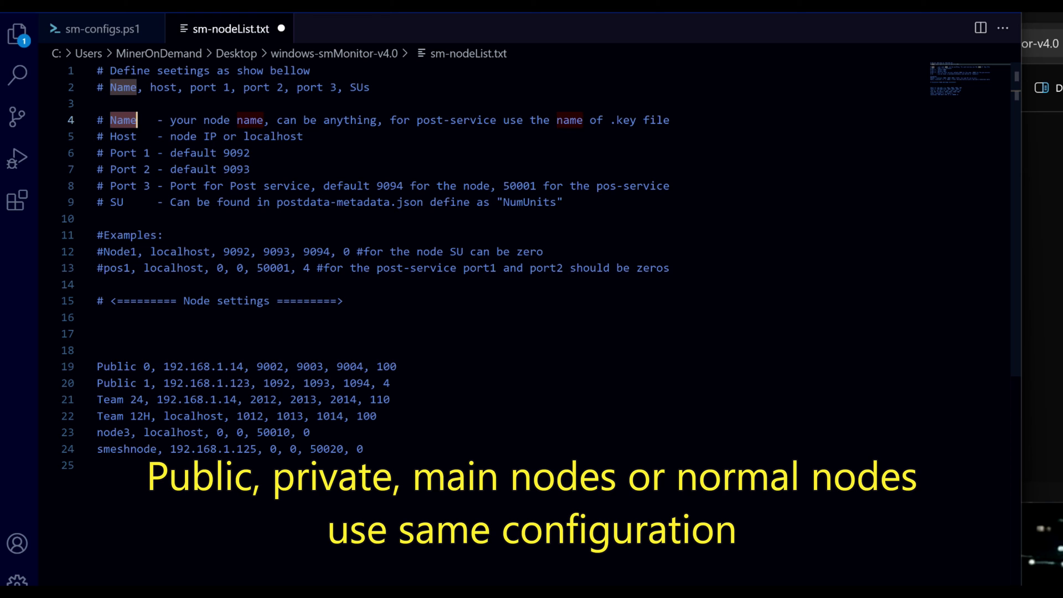
click(98, 317)
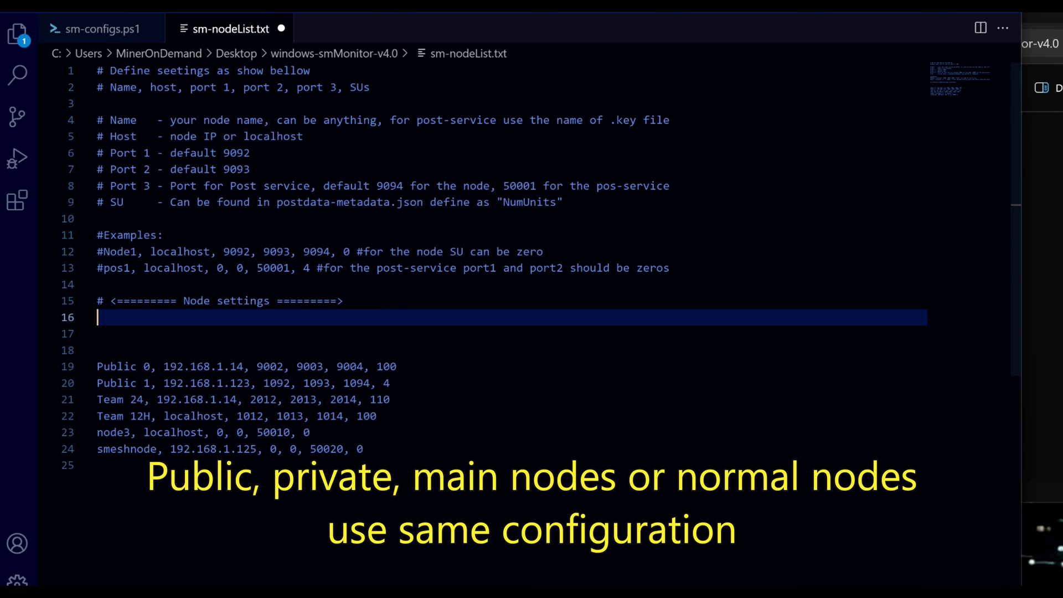
key(Return)
text(Norm)
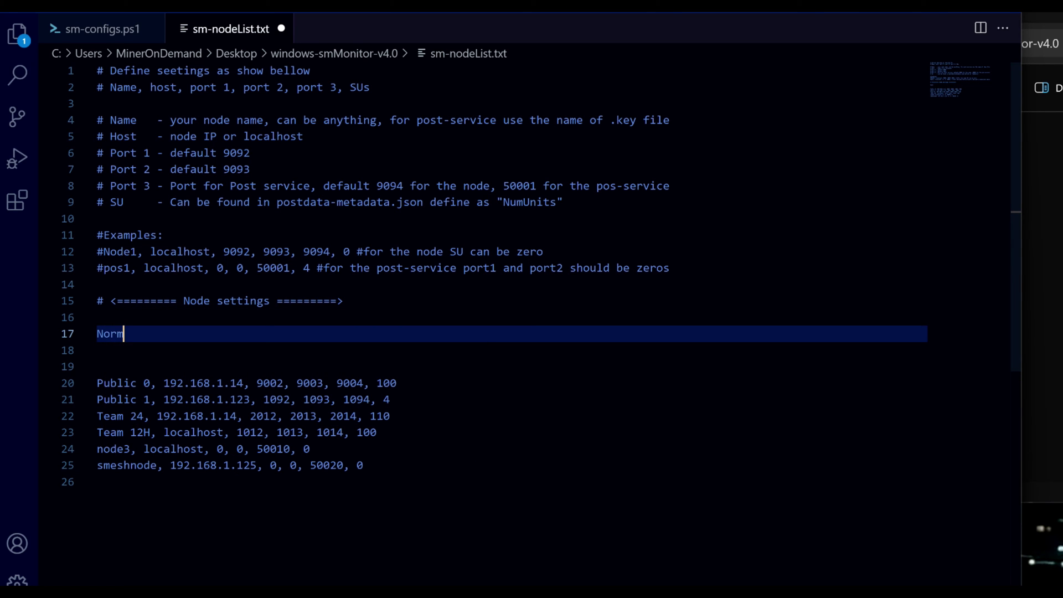
text(alNode,)
- Set the host of the NormalNode entry to localhost, followed by a comma
drag(164, 383, 243, 383)
click(98, 318)
key(Down)
text(localho)
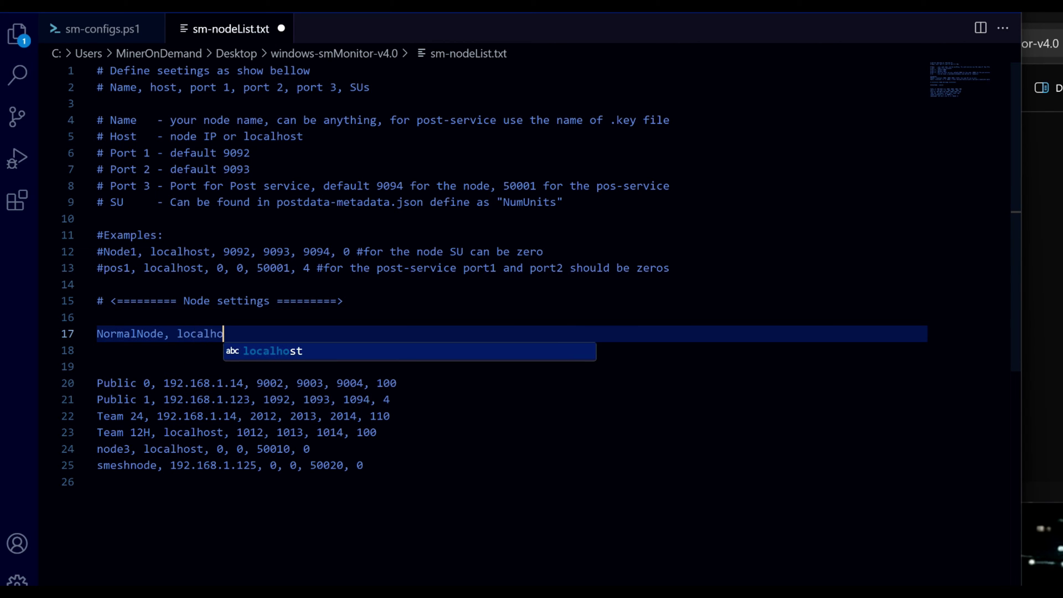
text(st,)
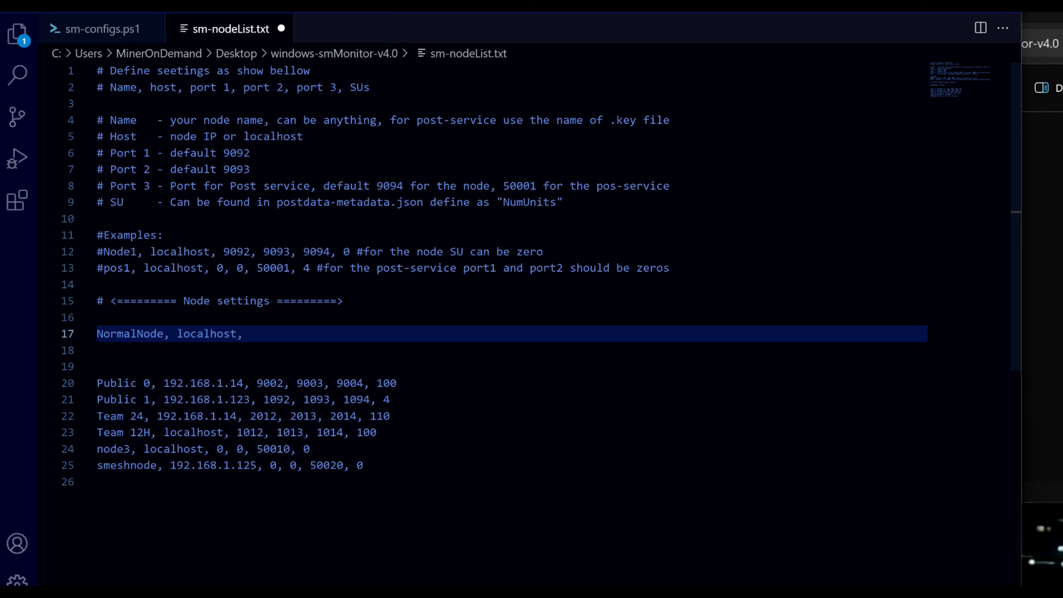
- Add ports 1012, 1013 and 1014 to the NormalNode entry, consulting the Port 3 description
text(1012, 1013,)
drag(104, 186, 151, 186)
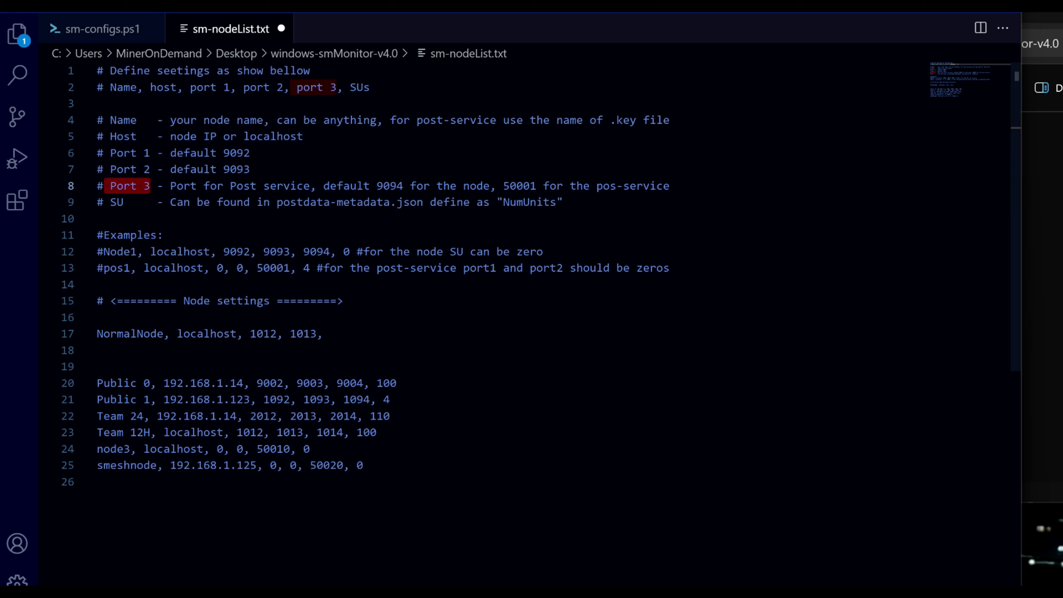
click(330, 334)
text(1014)
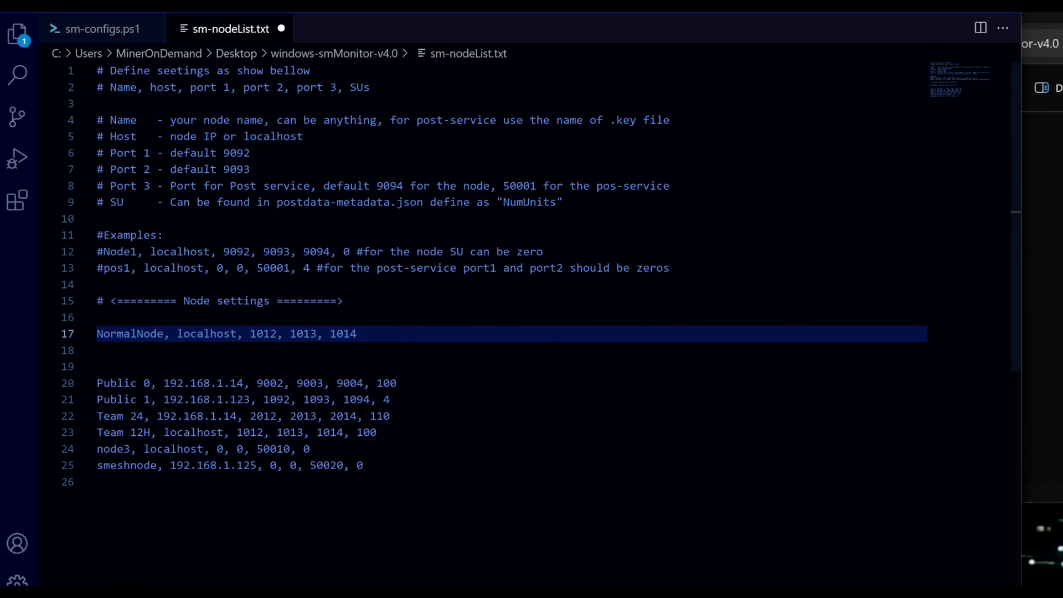
- Review the Port 3 defaults for the node and for the post service in the commented instructions
drag(377, 186, 404, 186)
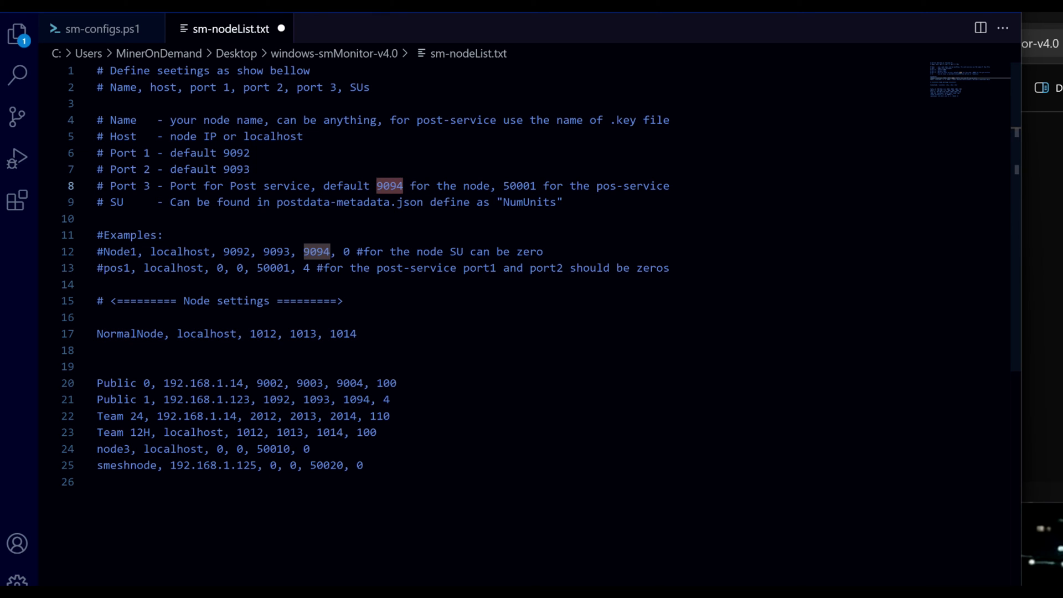
click(506, 185)
double_click(519, 186)
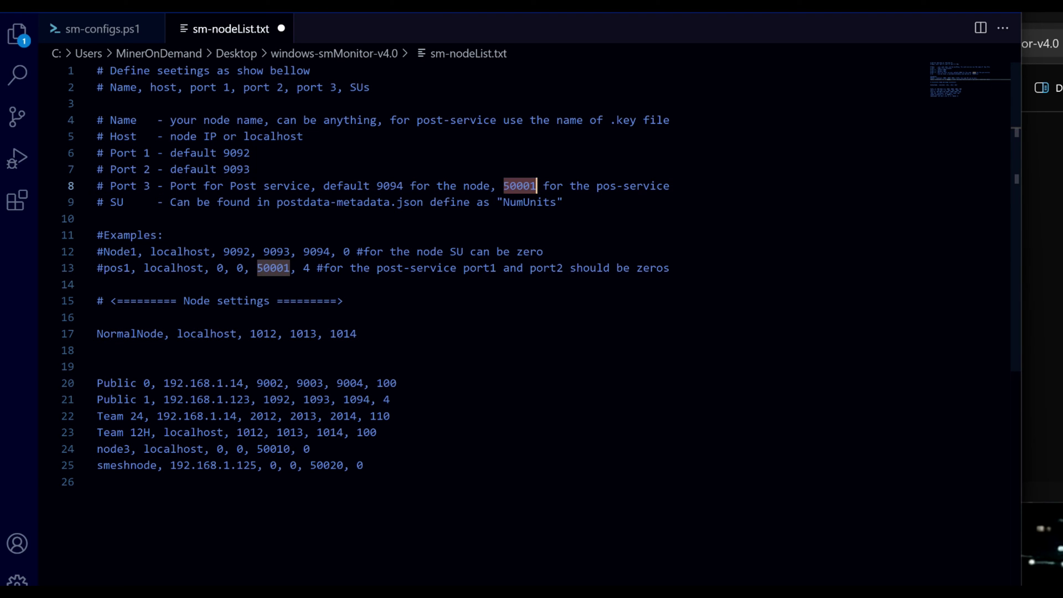
click(98, 318)
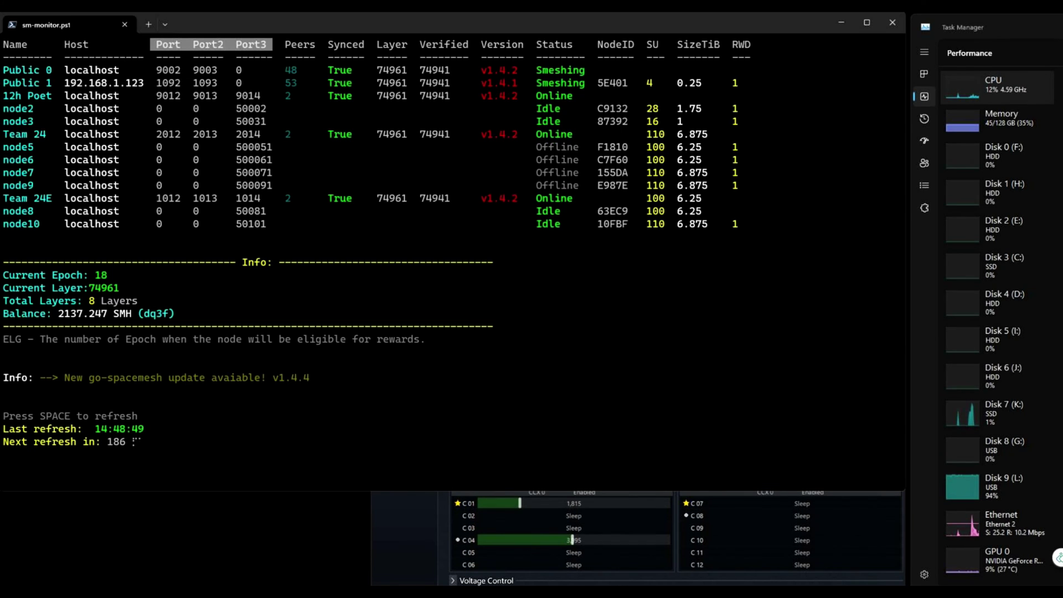
- Open settings.ps1 from the node2 folder on Miners (K:) in Notepad++ and examine its GRPC public, private and post listener ports
key(super+e)
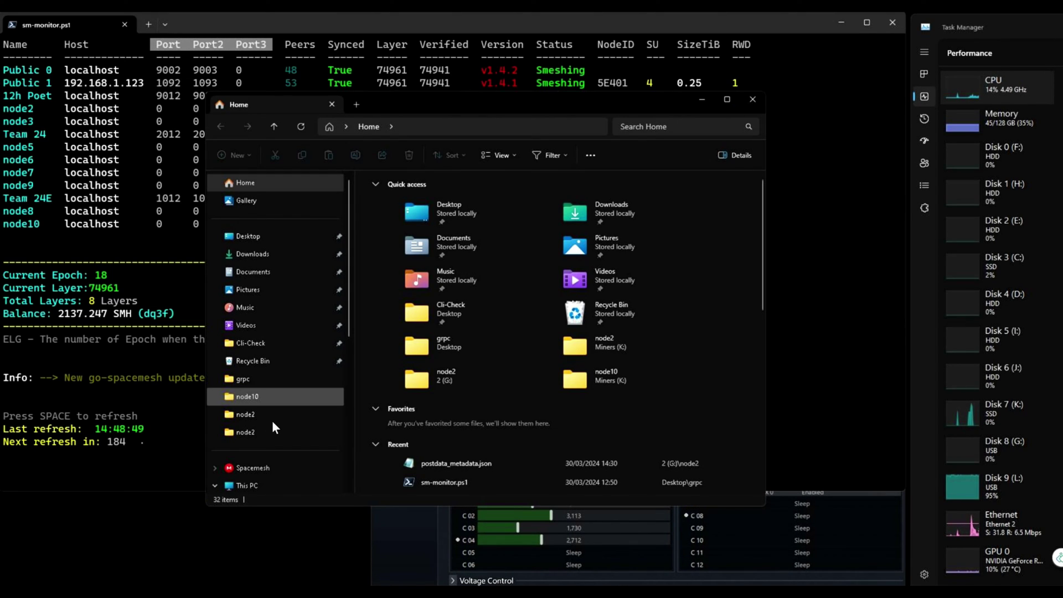
scroll(272, 444, down, 6)
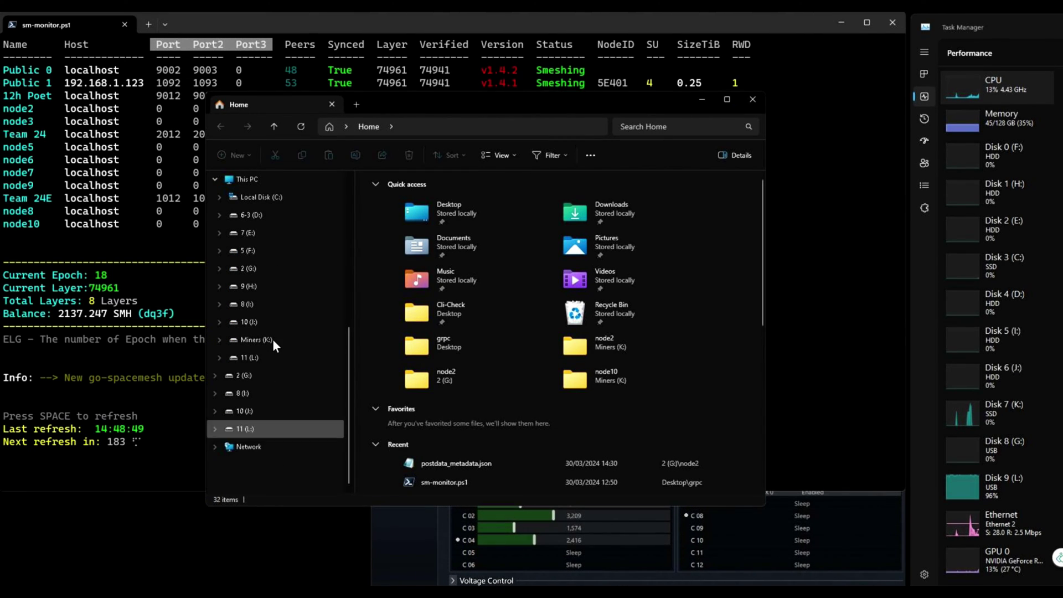
click(295, 339)
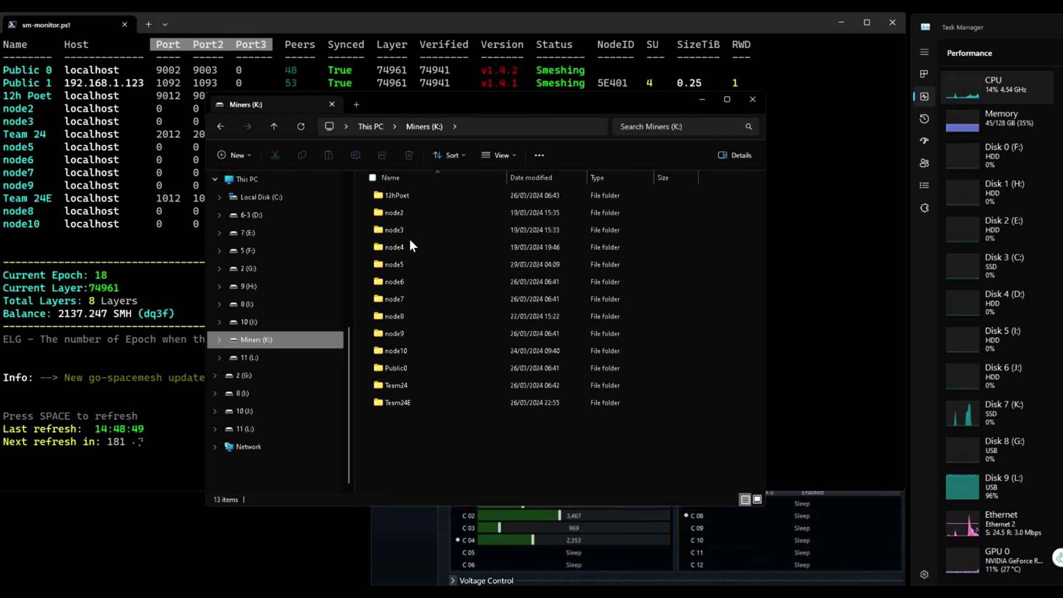
double_click(394, 212)
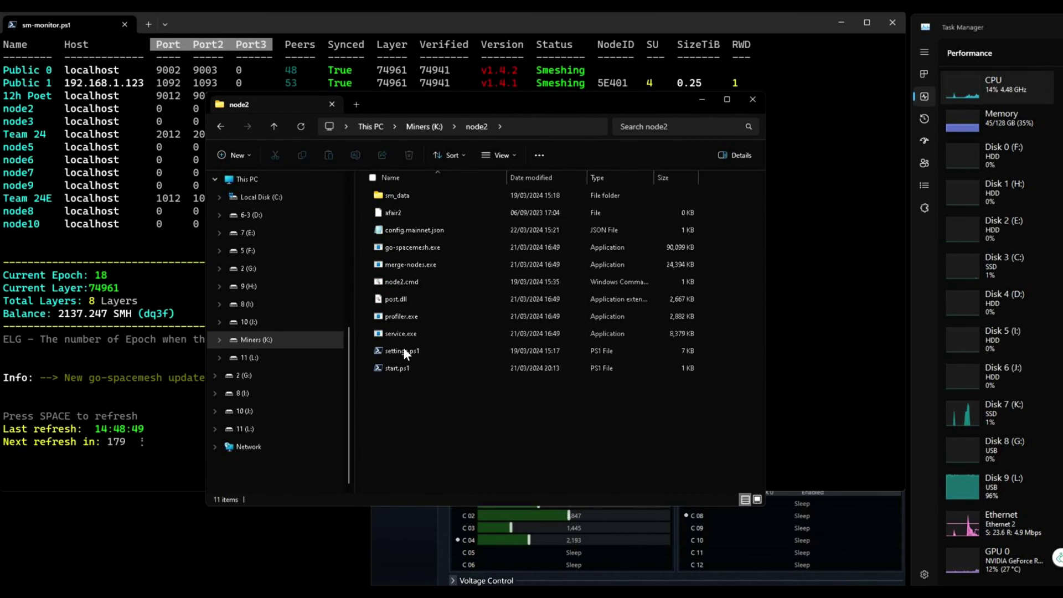
right_click(404, 350)
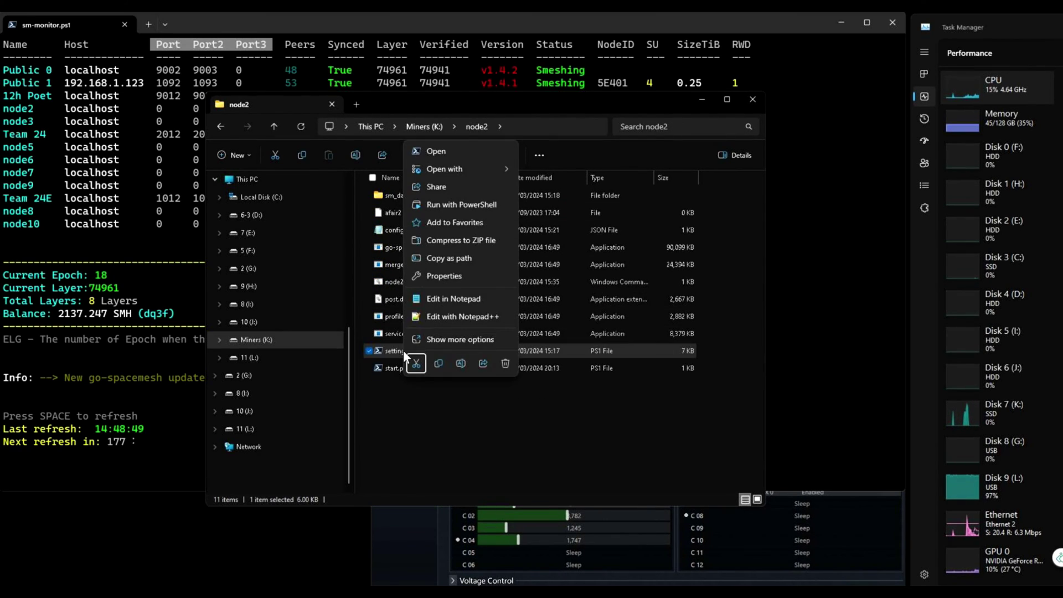
click(427, 318)
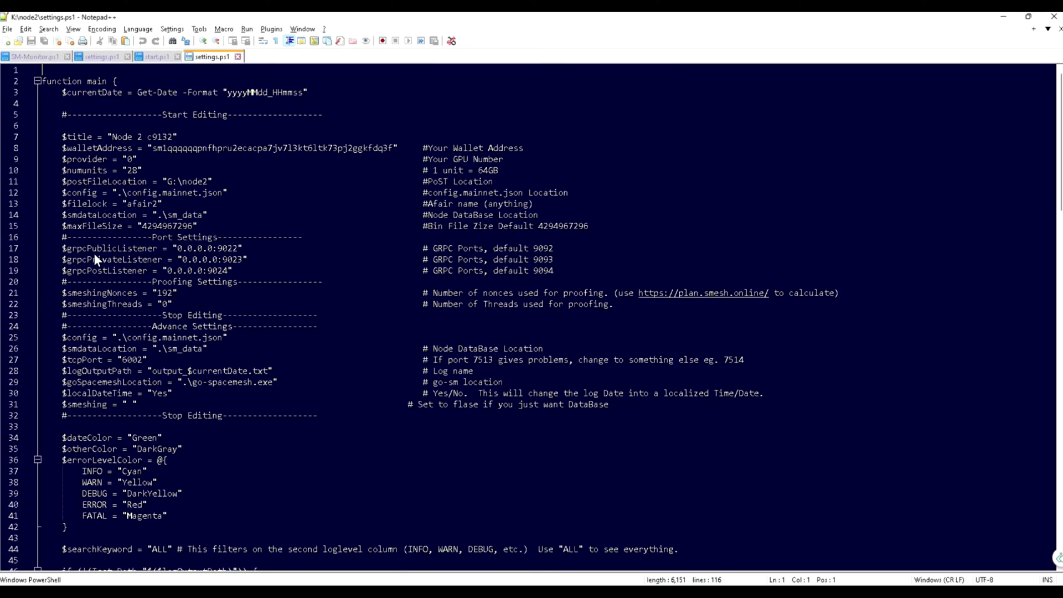
drag(58, 245, 241, 272)
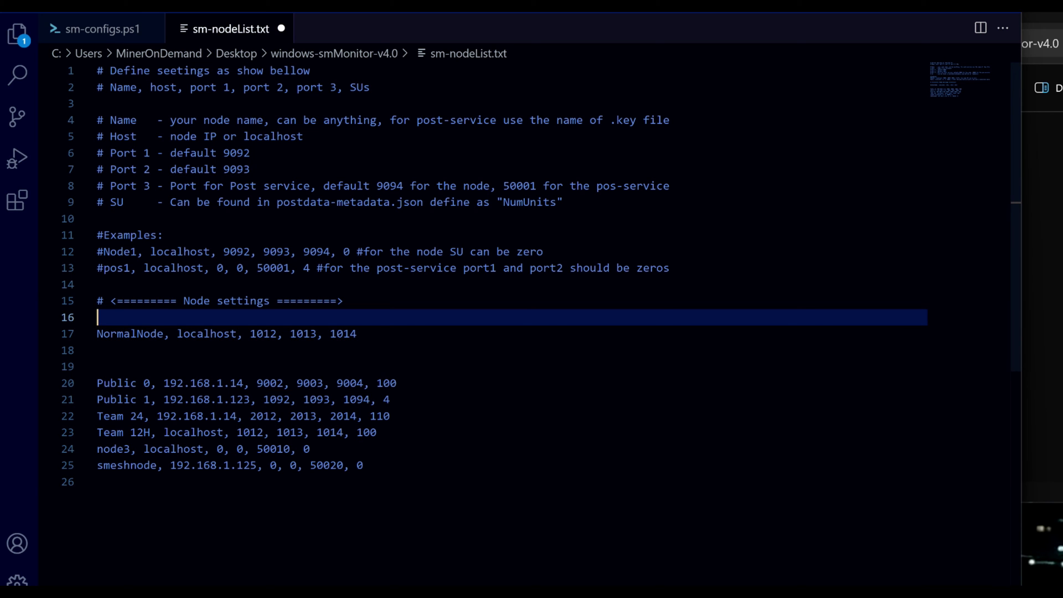
- Add a comma after port 1014 in the NormalNode entry, then open postdata_metadata.json from the node2 folder on drive 2 (G:)
click(357, 334)
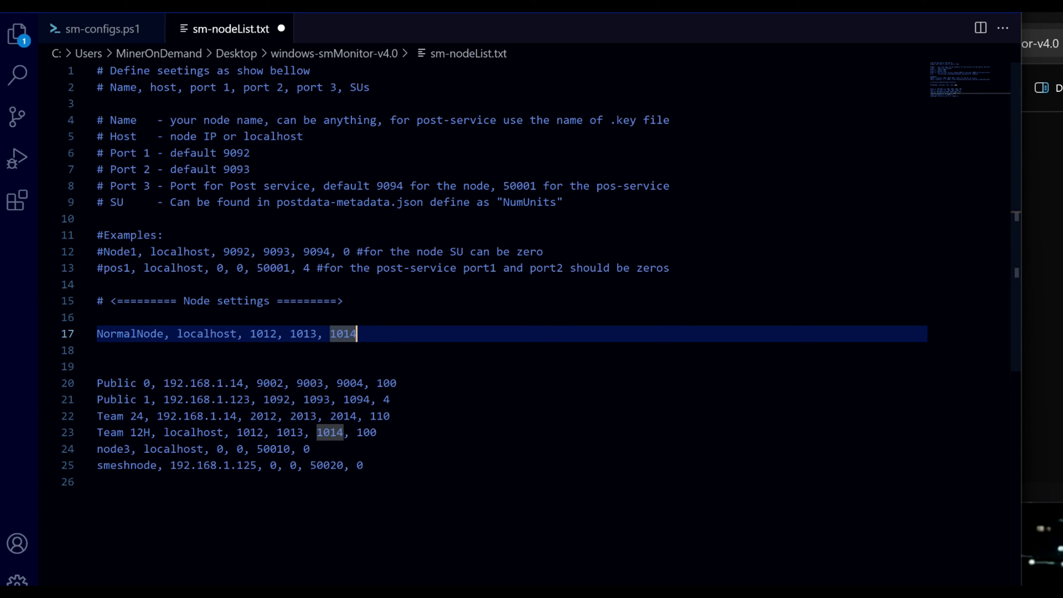
text(,)
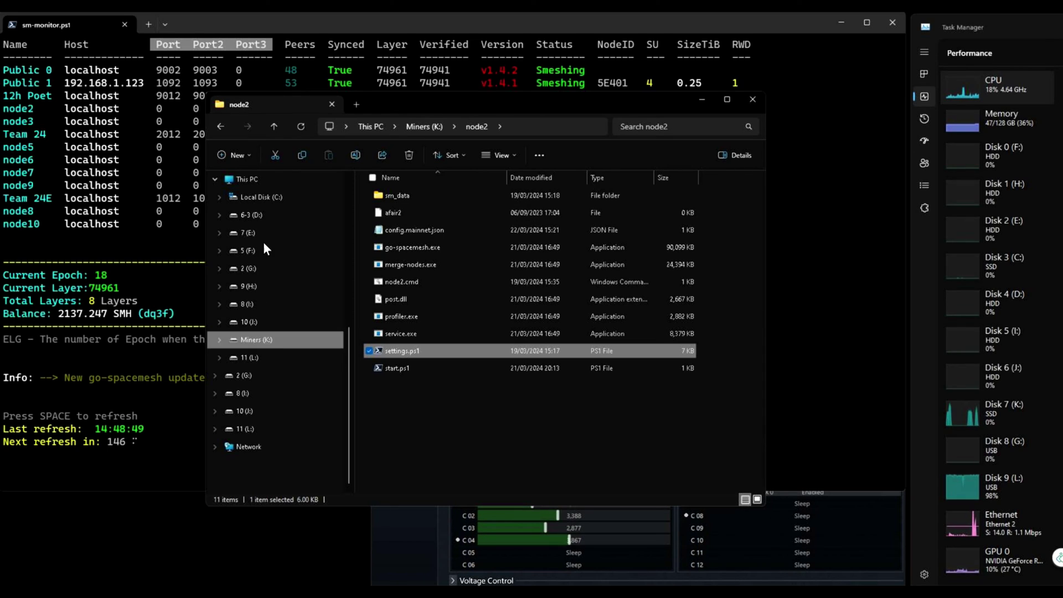
click(247, 269)
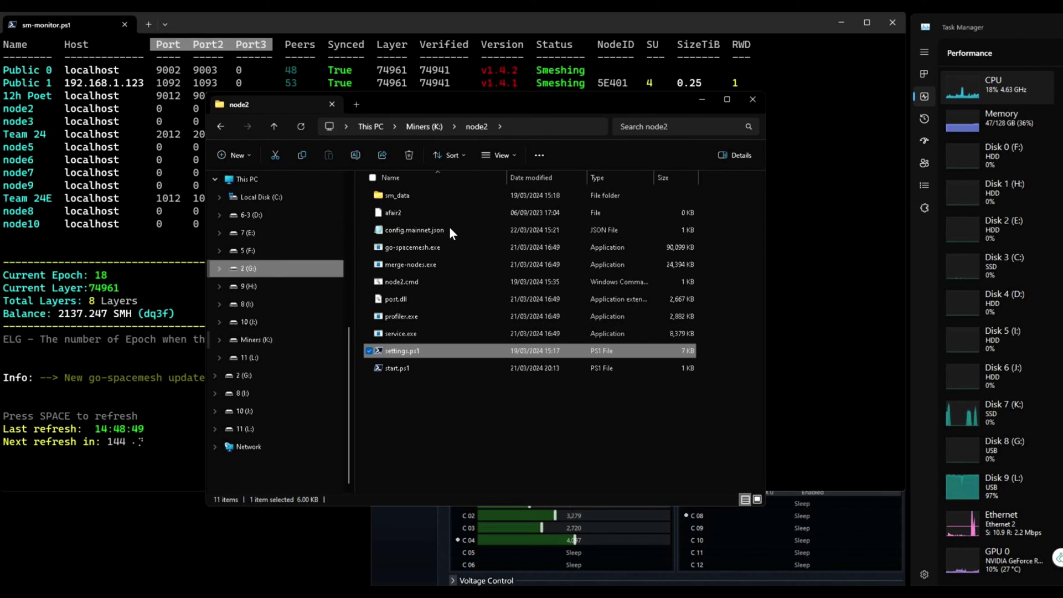
click(397, 197)
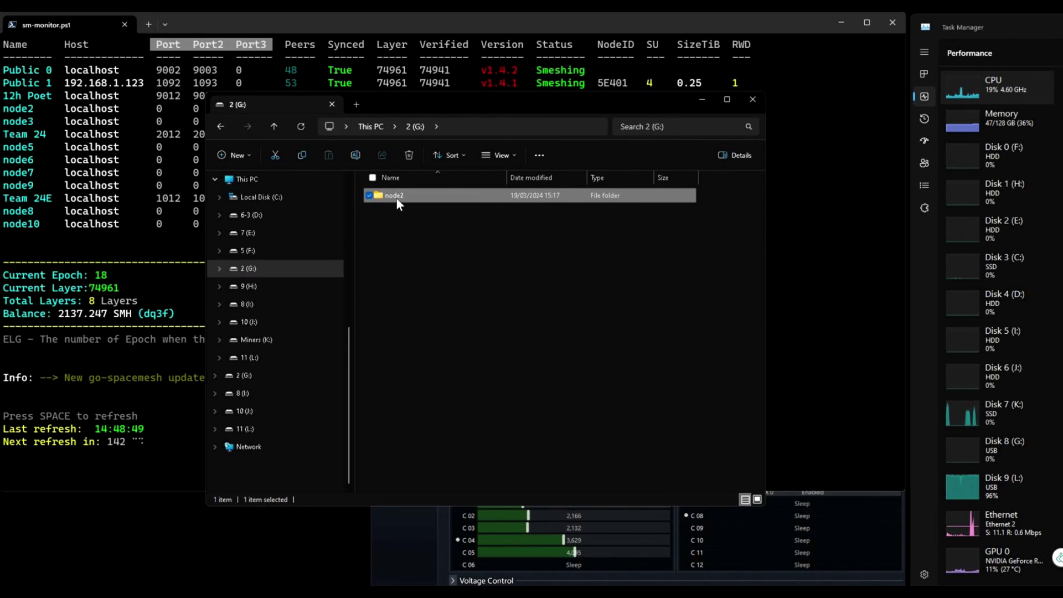
double_click(397, 197)
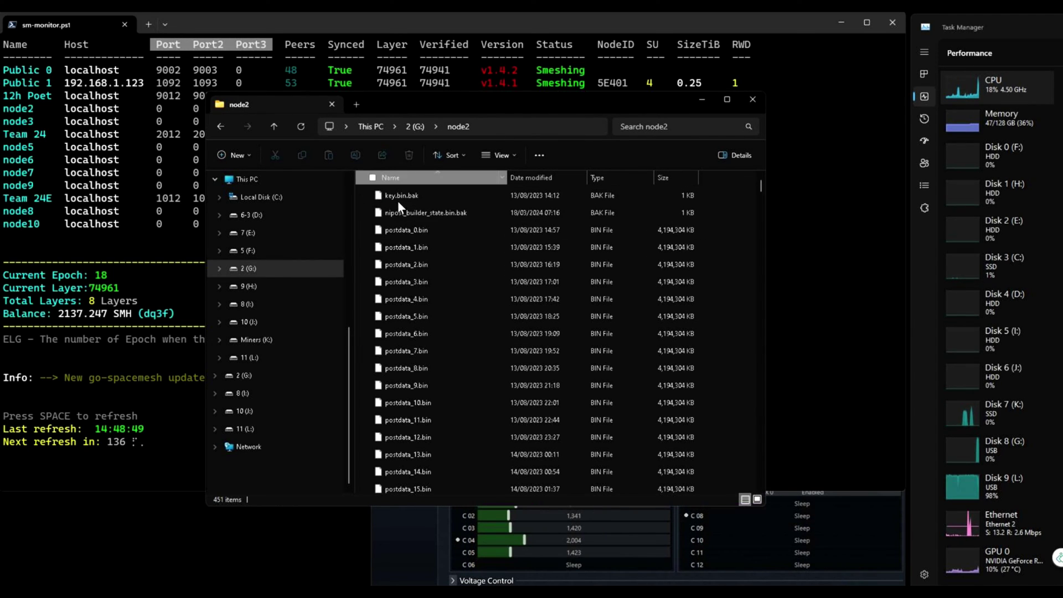
click(399, 177)
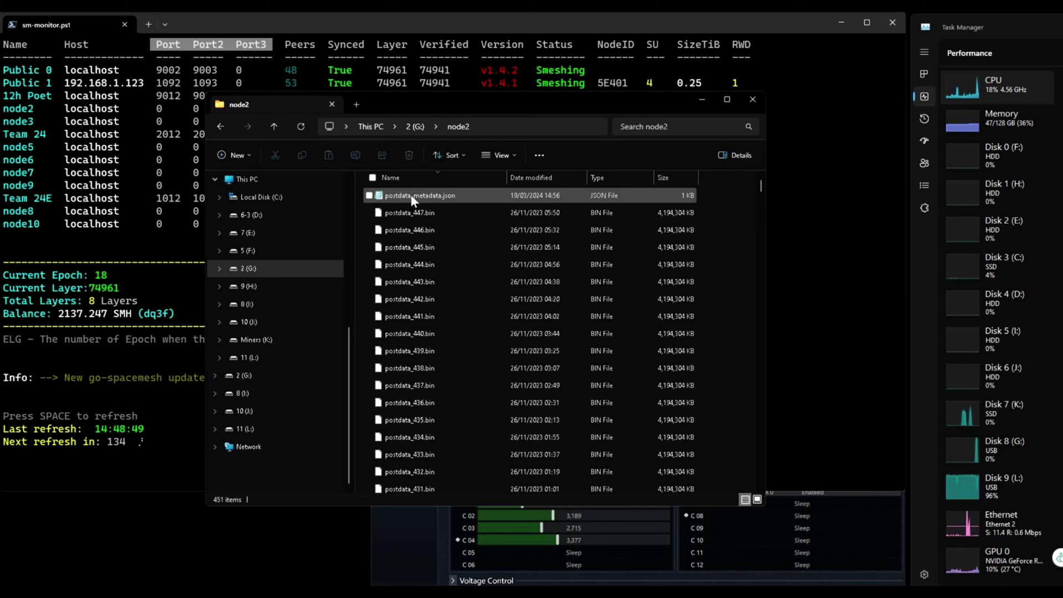
double_click(411, 195)
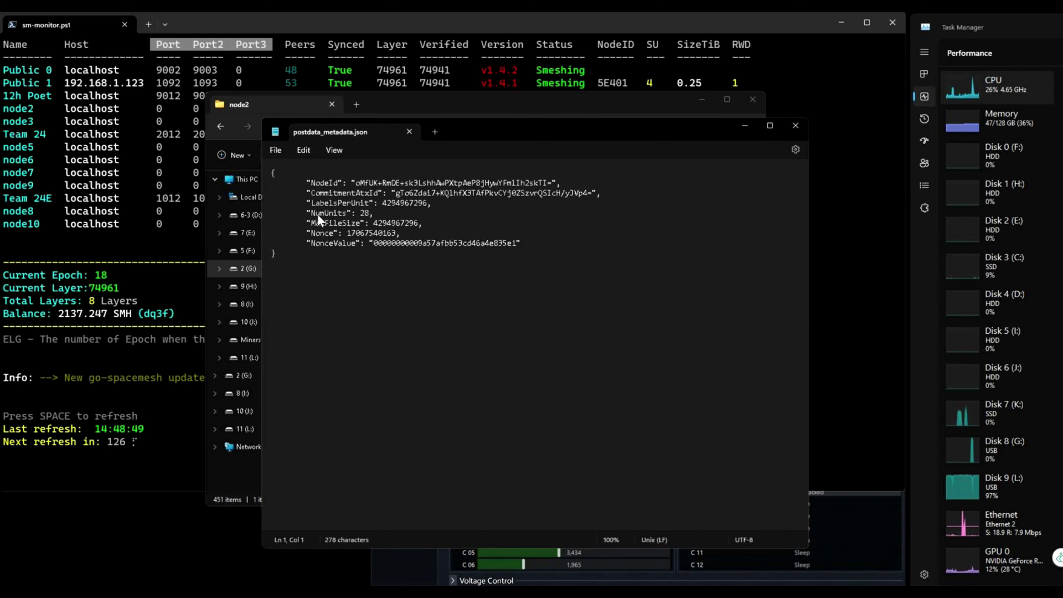
- Look up NumUnits in postdata_metadata.json and enter 28 as the SU value of the NormalNode entry in sm-nodeList.txt
click(311, 215)
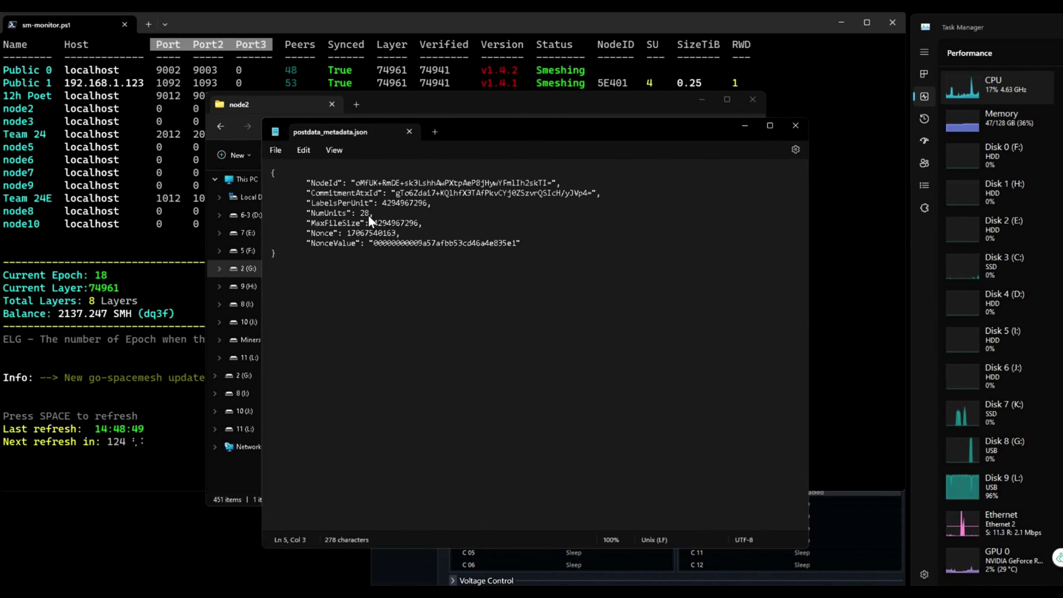
key(shift+Right)
key(shift+Right)
key(shift+Right)
key(shift+Right)
key(shift+Right)
key(shift+Right)
key(shift+Right)
key(shift+Right)
key(shift+Right)
key(shift+Right)
key(shift+Right)
key(shift+Right)
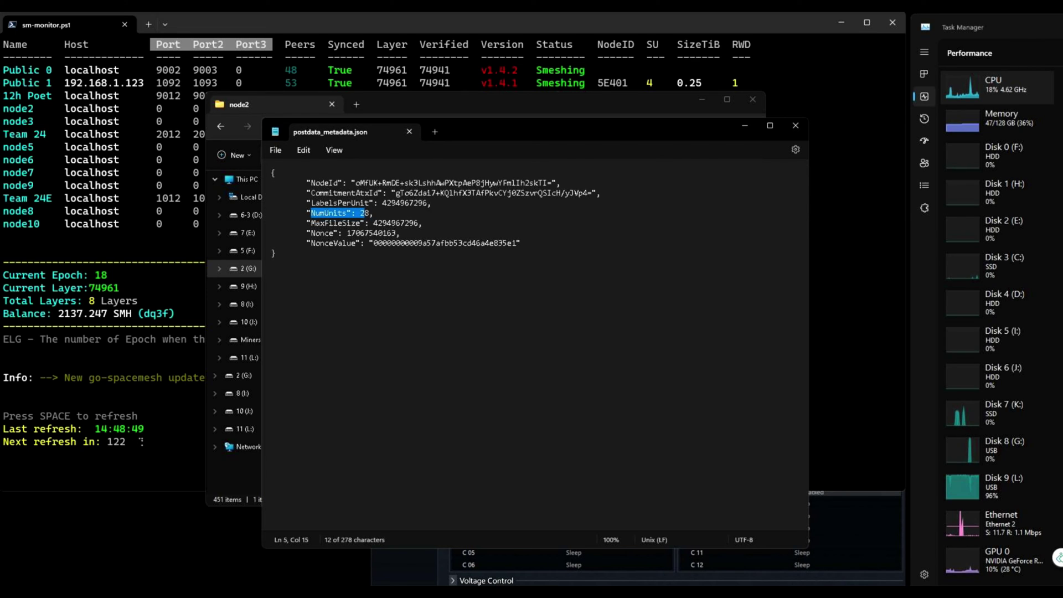
key(alt+Tab)
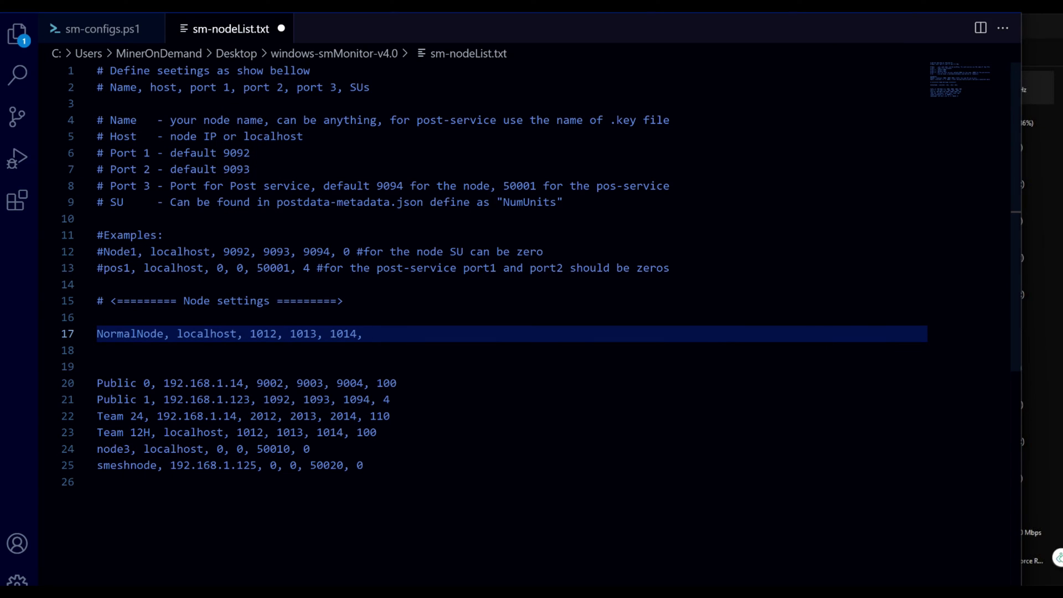
text(28)
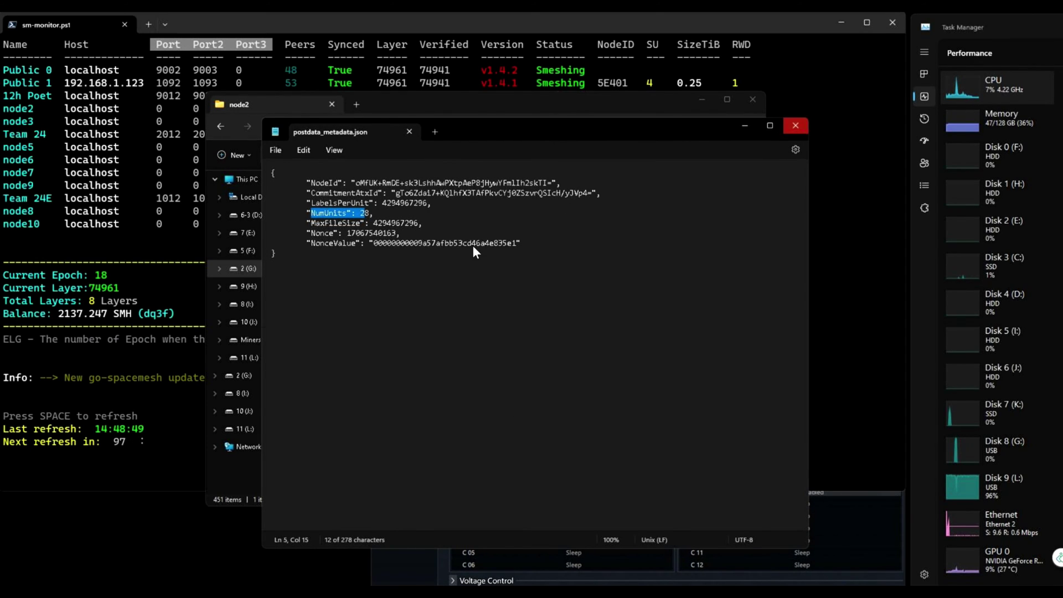
- Close postdata_metadata.json and look up the .key file names in 12hPoet\sm_data\identities on Miners (K:)
click(795, 126)
click(180, 338)
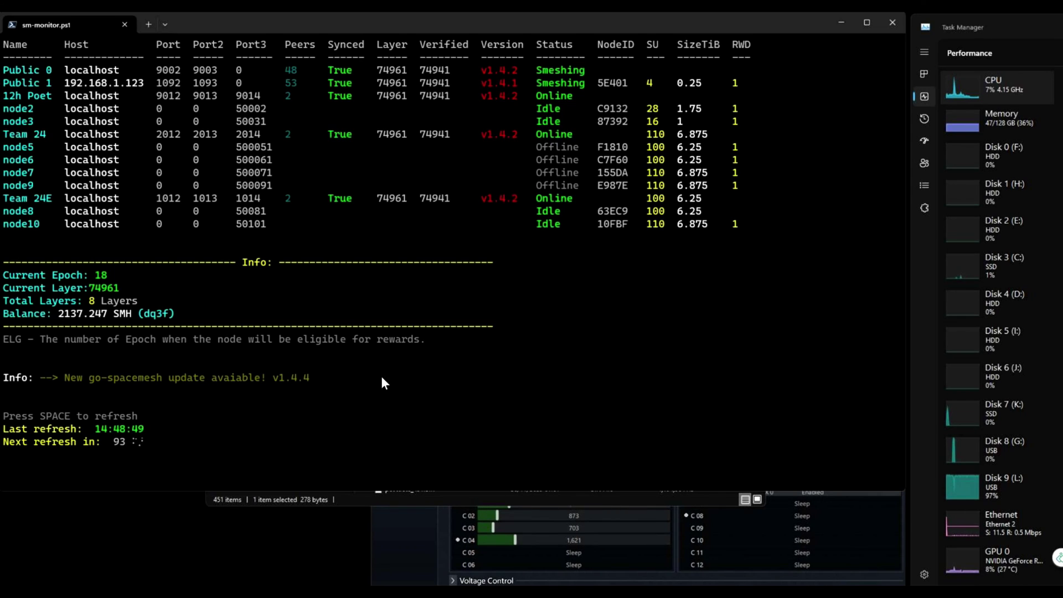
key(alt+Tab)
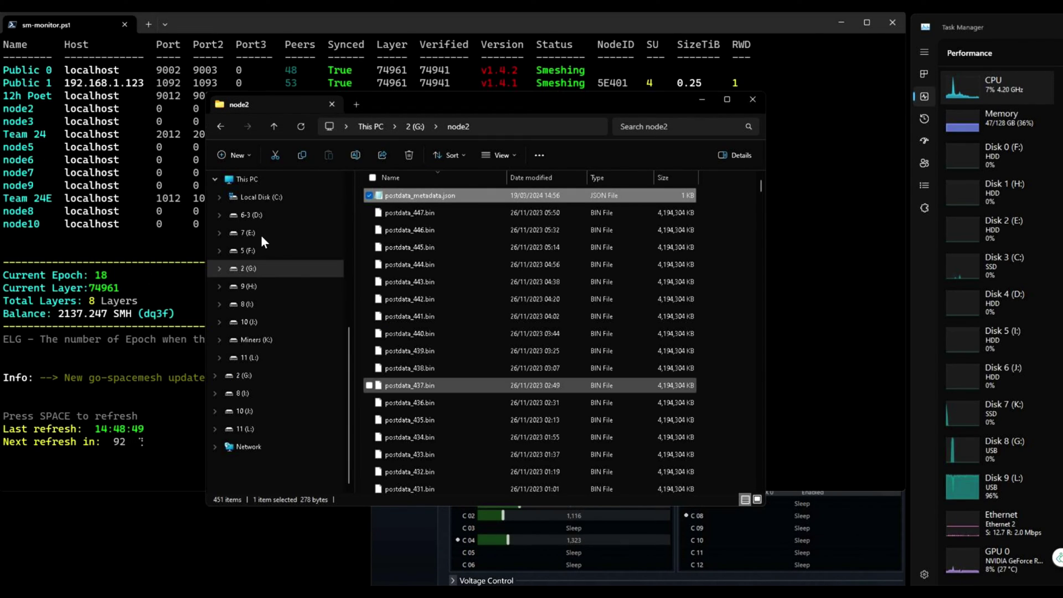
click(257, 340)
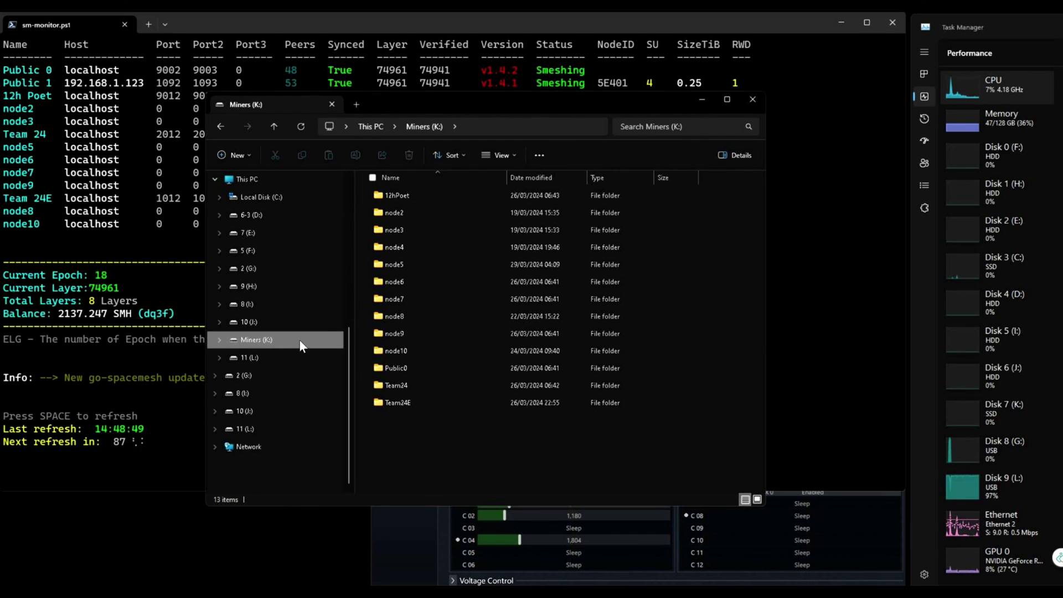
double_click(404, 194)
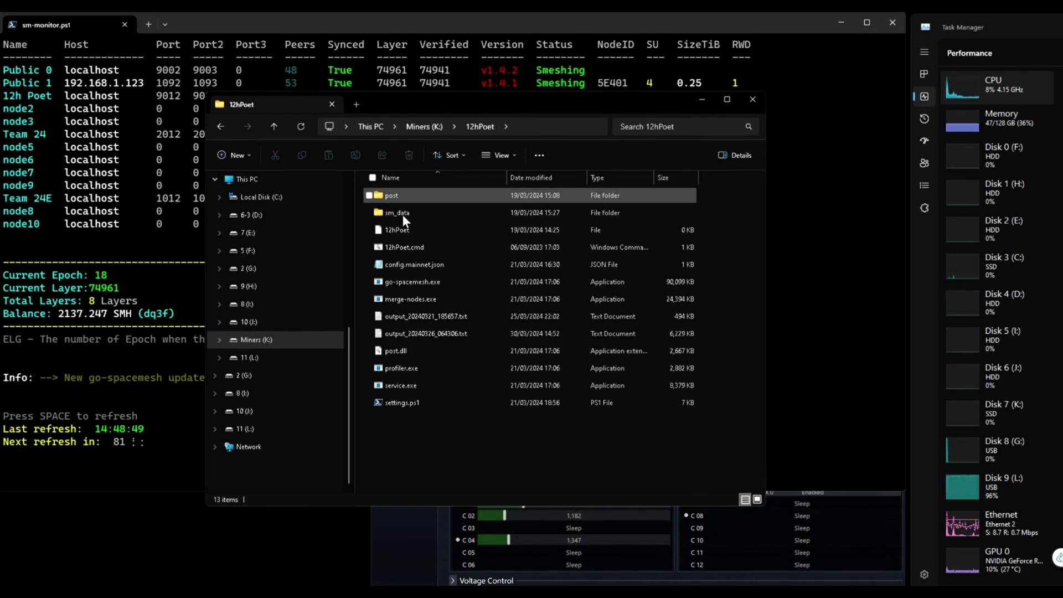
double_click(402, 214)
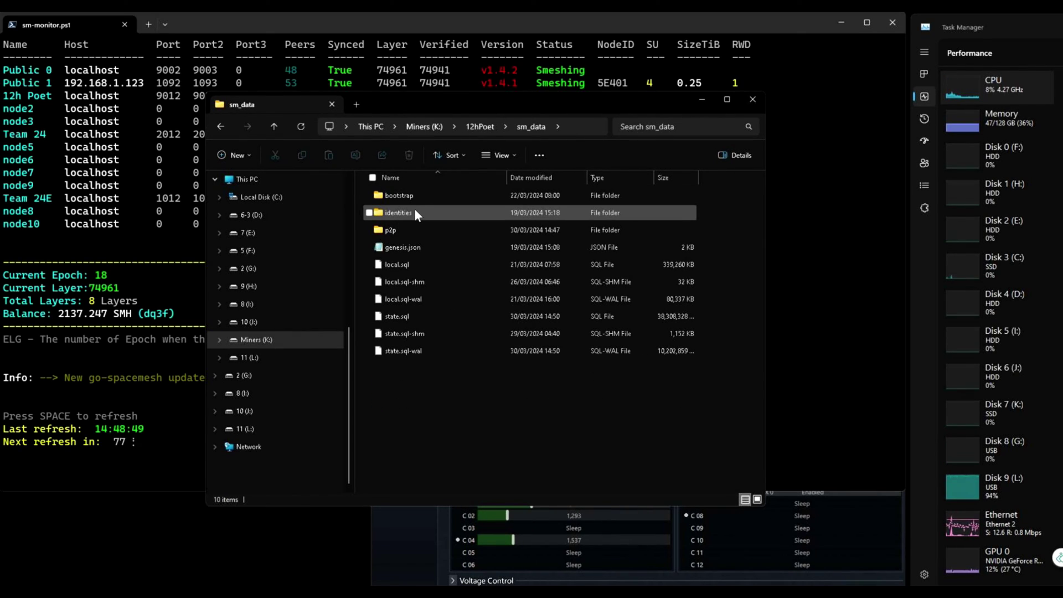
double_click(416, 214)
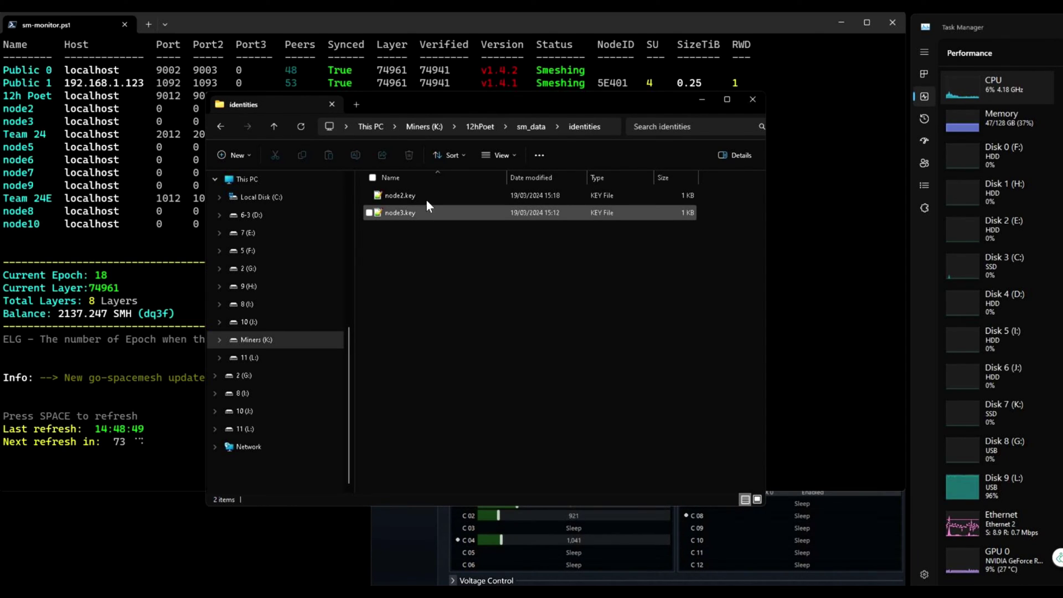
click(411, 214)
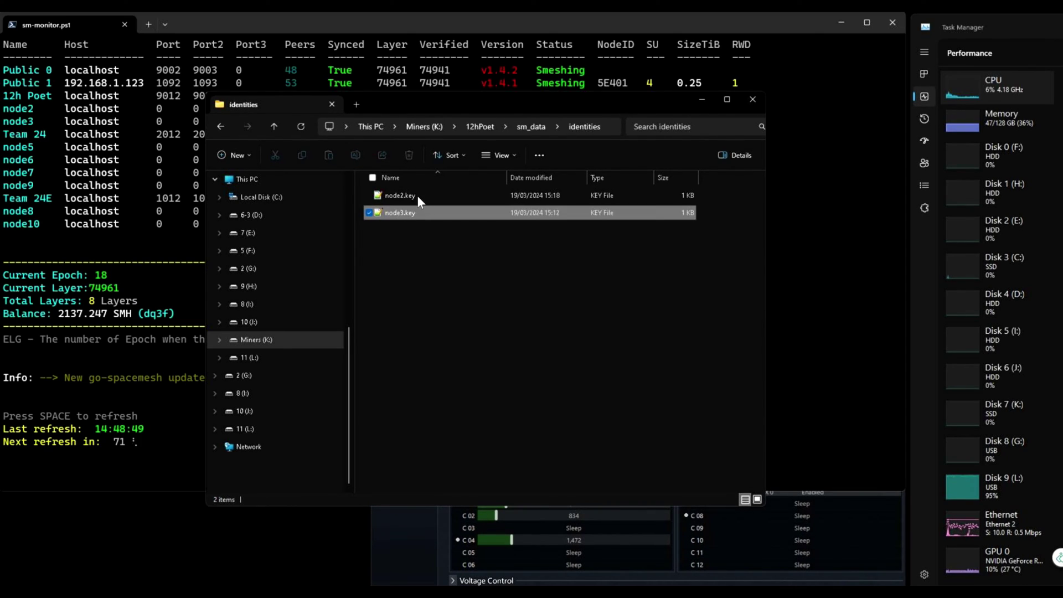
- Start a post-service entry below NormalNode in sm-nodeList.txt with name node2, host 192.168.14.147, and 0 for ports 1 and 2
key(Up)
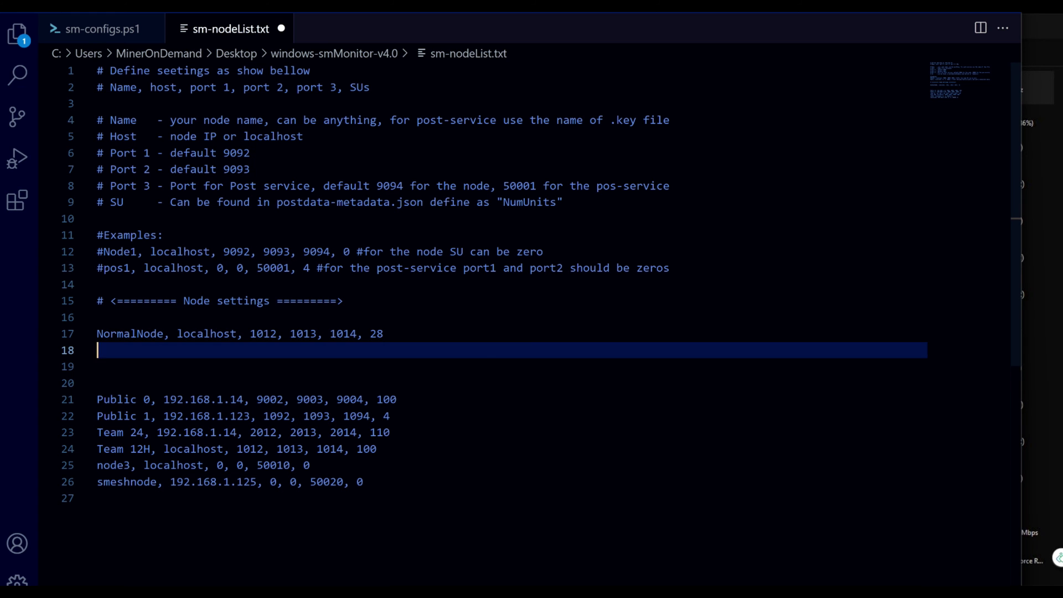
text(node2, 192.168.14.147)
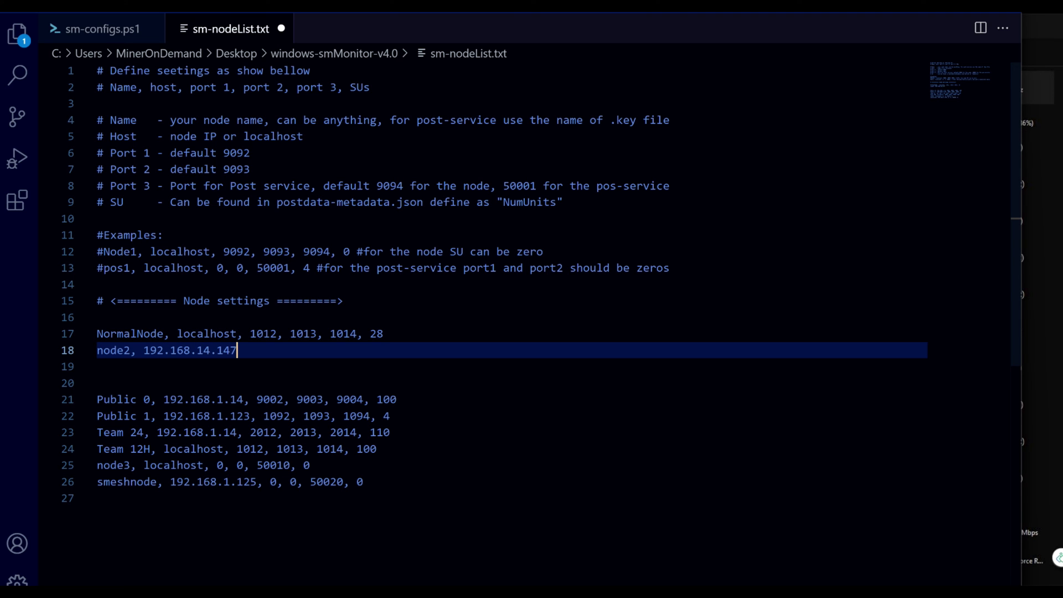
text(, 0, 0,)
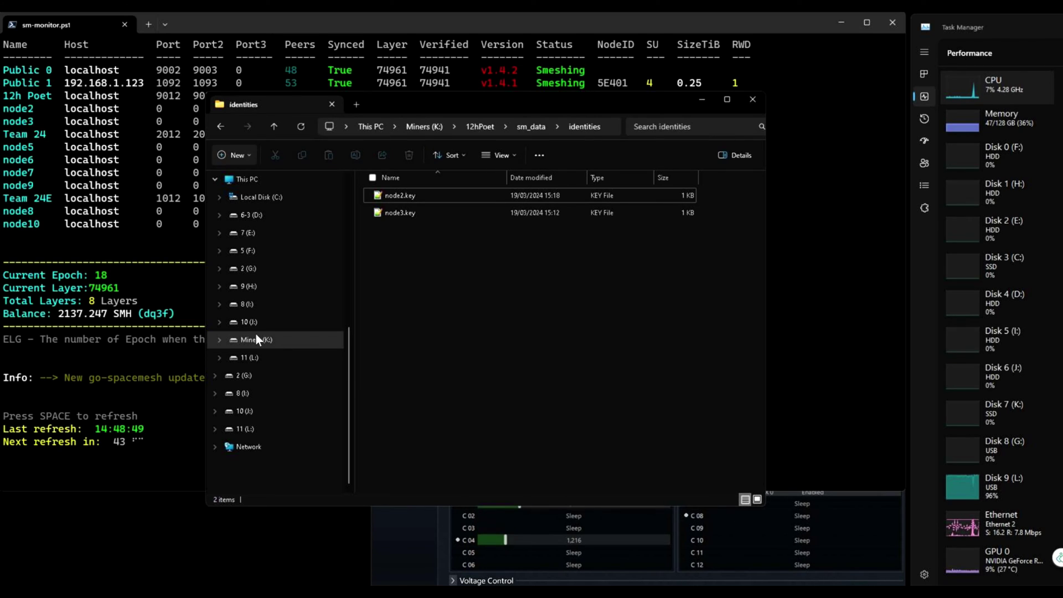
- Open start.ps1 from the node2 folder on Miners (K:) in Notepad++ and examine the operator-address port in the service command
key(alt+Left)
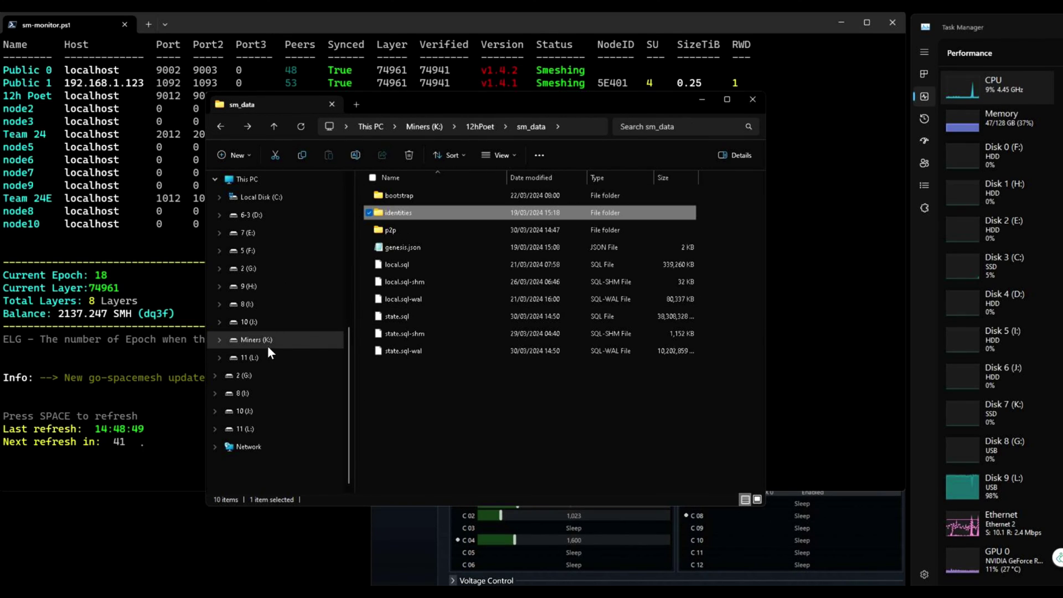
click(267, 343)
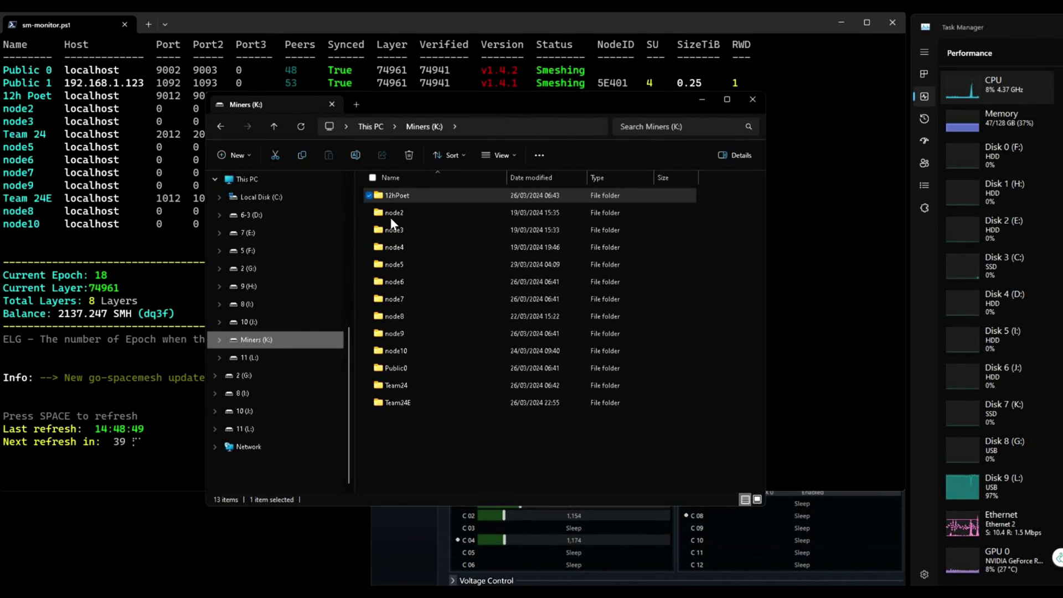
click(390, 217)
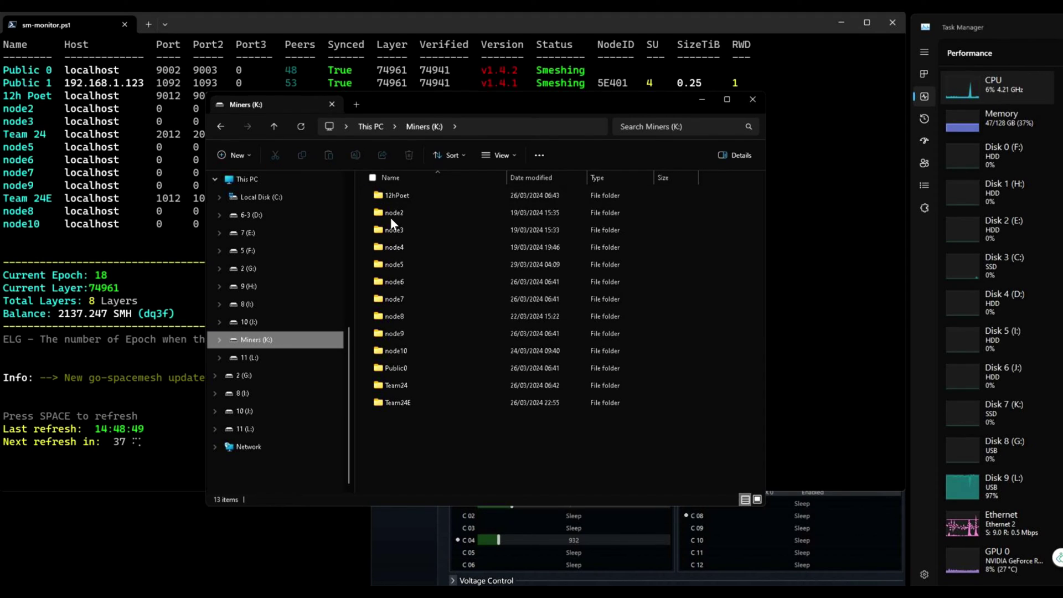
double_click(401, 214)
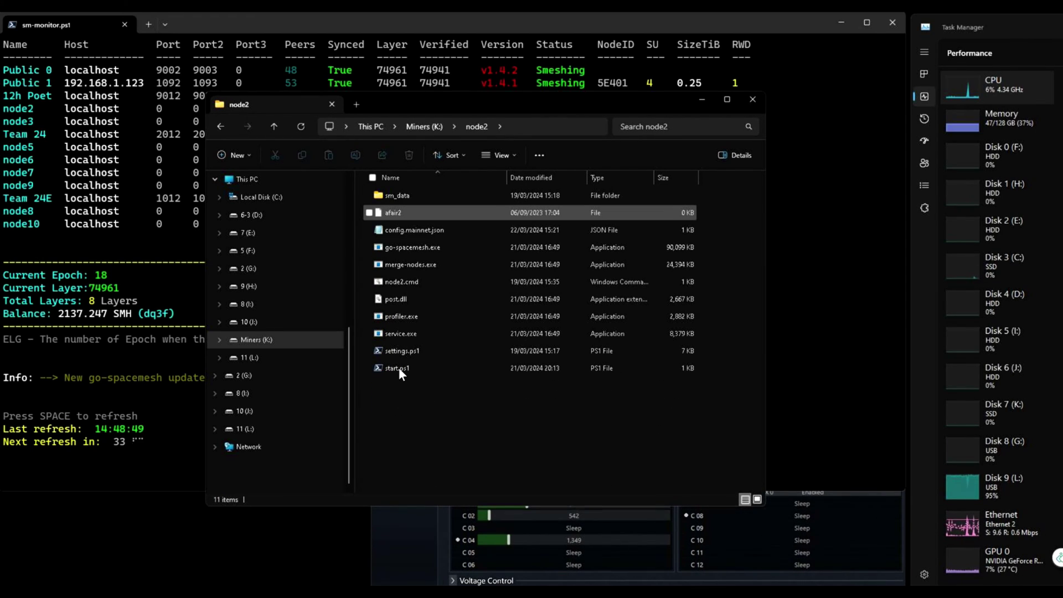
right_click(398, 367)
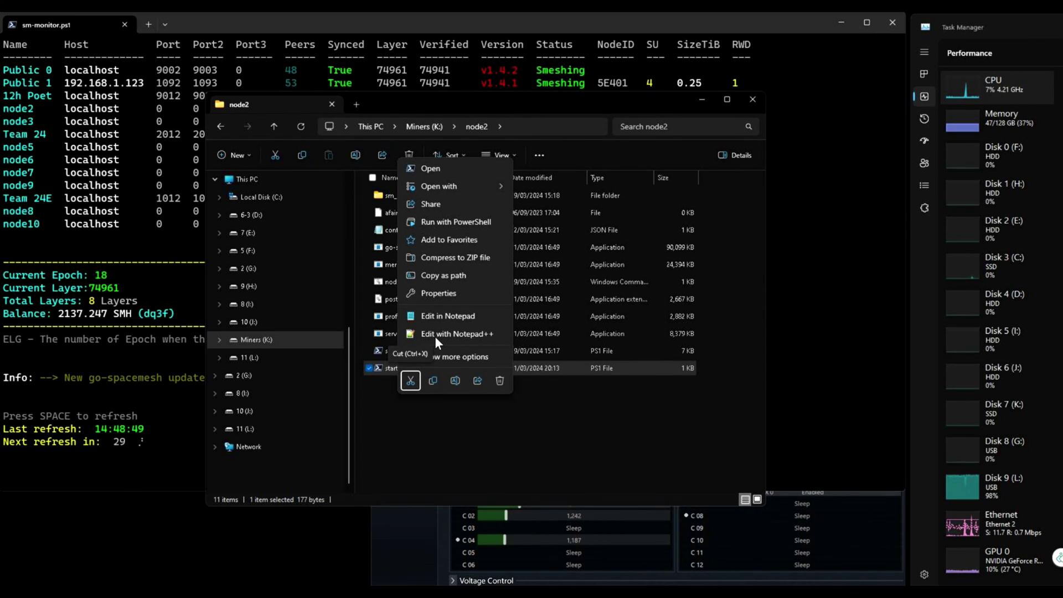
click(436, 337)
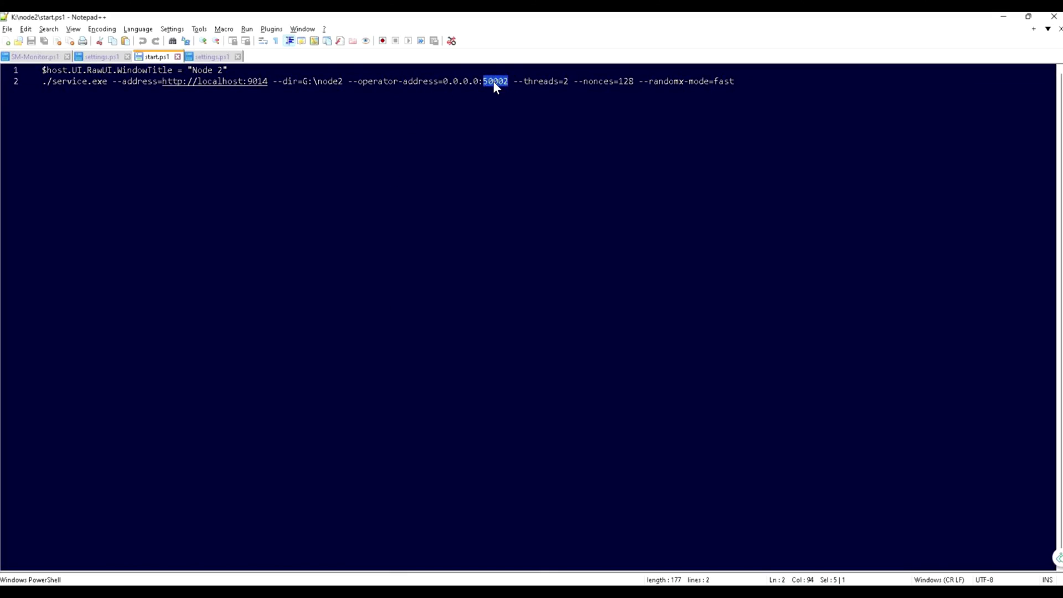
click(493, 81)
key(End)
drag(52, 81, 758, 89)
click(493, 80)
- Complete the node2 entry in sm-nodeList.txt with port 3 set to 50002 and SU set to 100
click(590, 592)
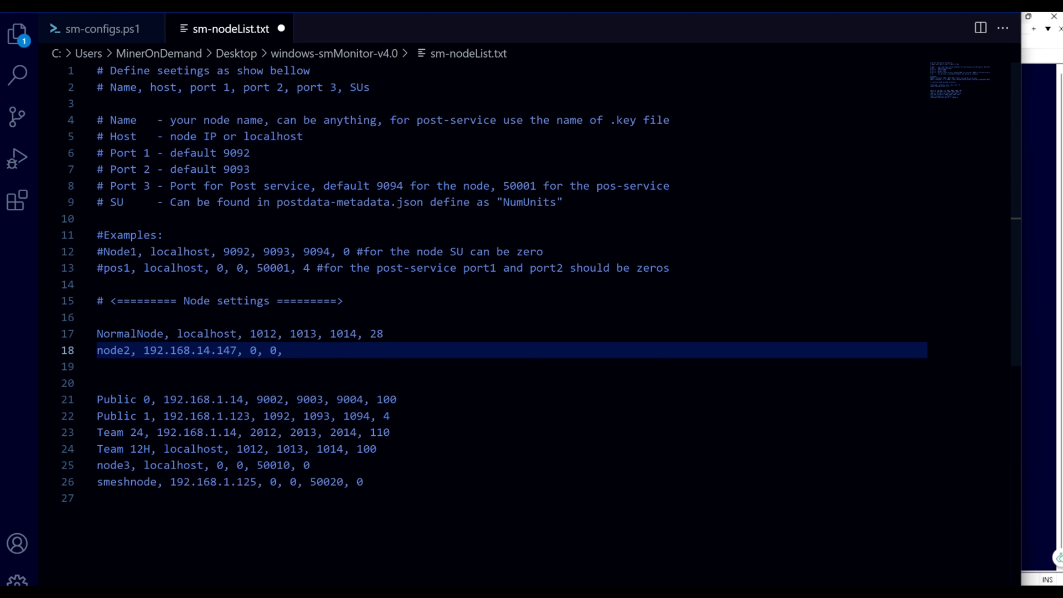
text(50002,)
text(100)
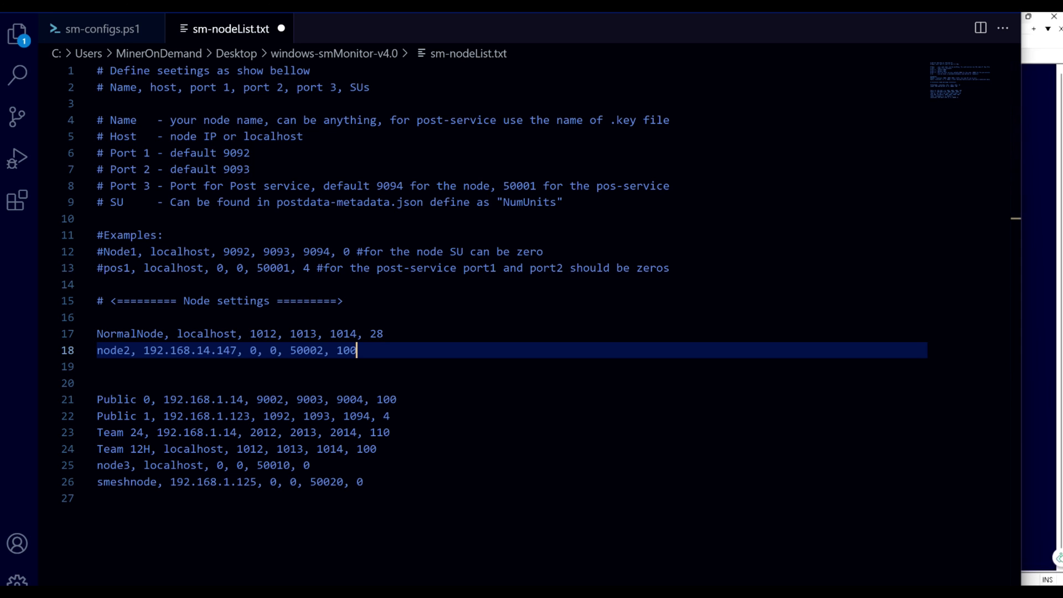
- Close the Notepad++ and node2 folder windows, and examine the 12h Poet and Team 24 names and node5's SU in the monitor table
key(alt+Tab)
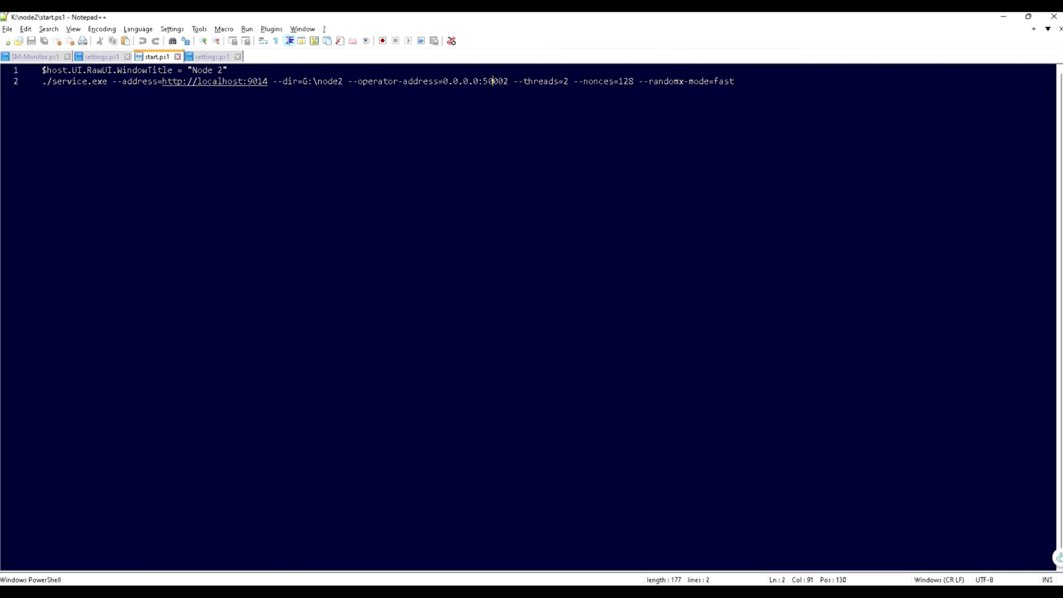
click(1052, 18)
click(756, 98)
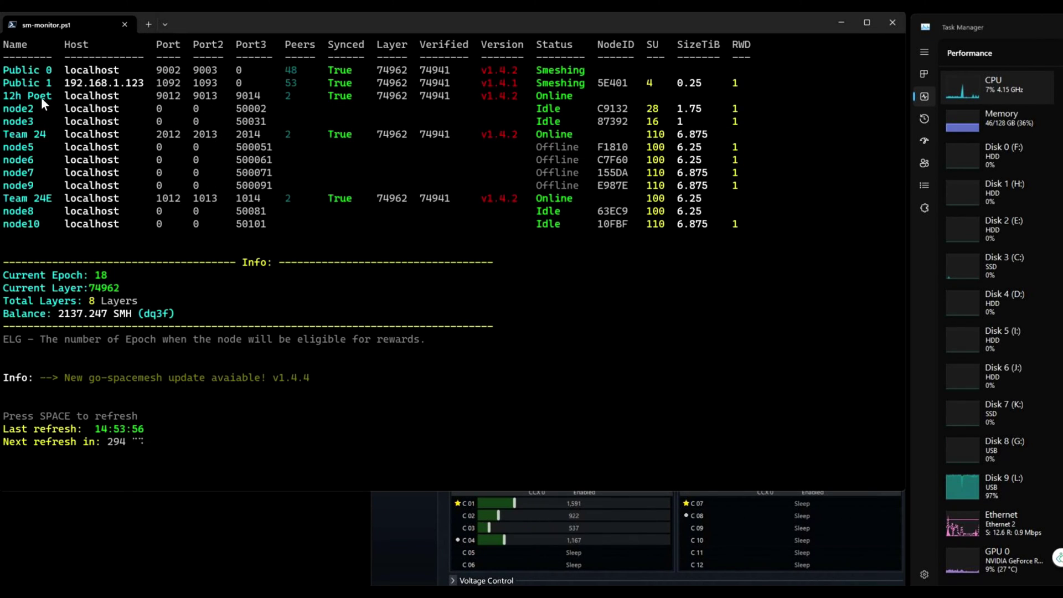
drag(2, 94, 63, 96)
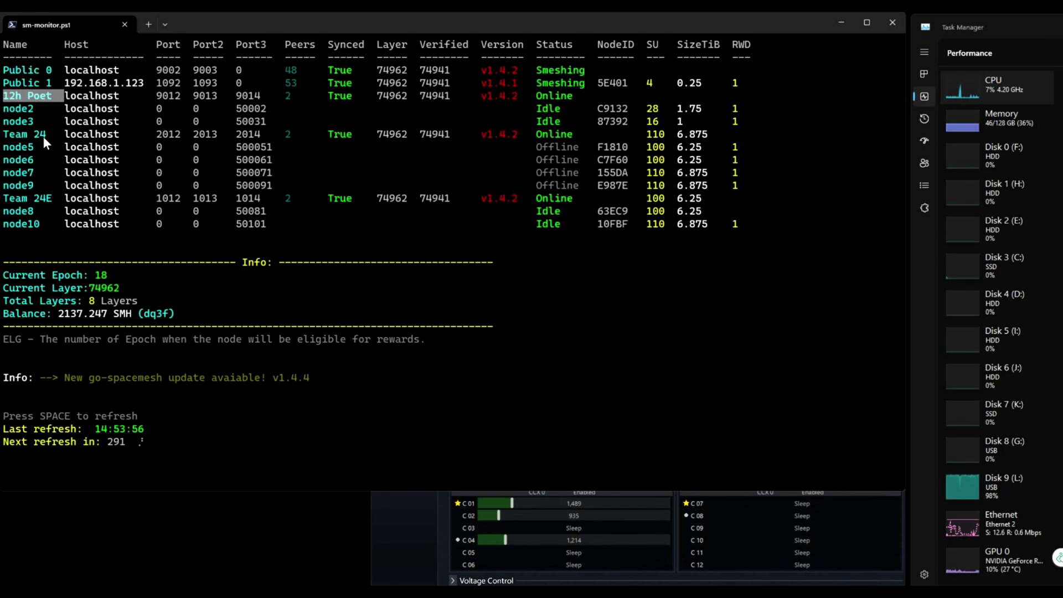
drag(43, 136, 3, 136)
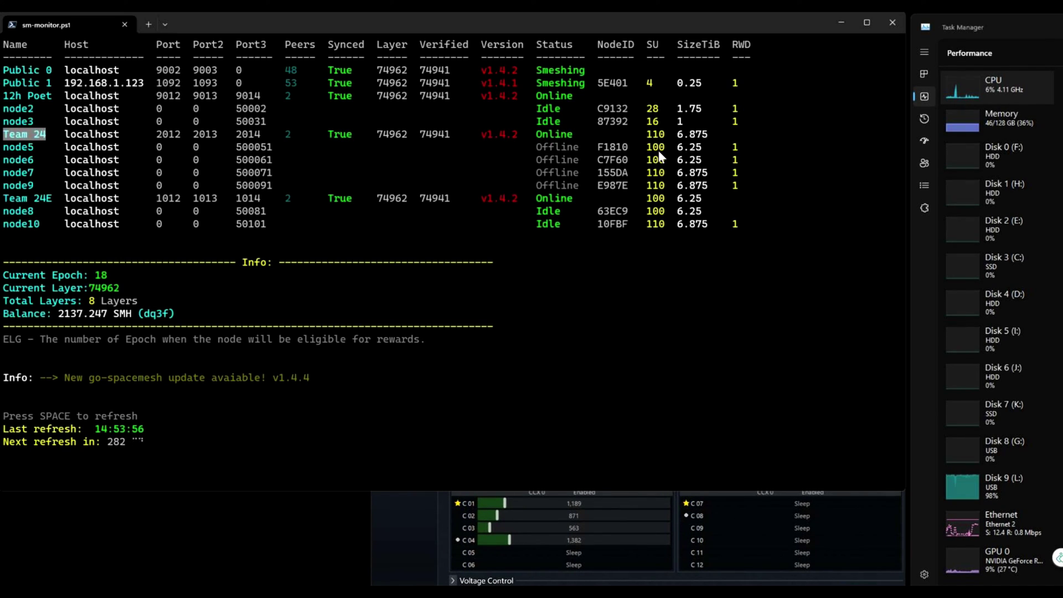
drag(660, 150, 648, 147)
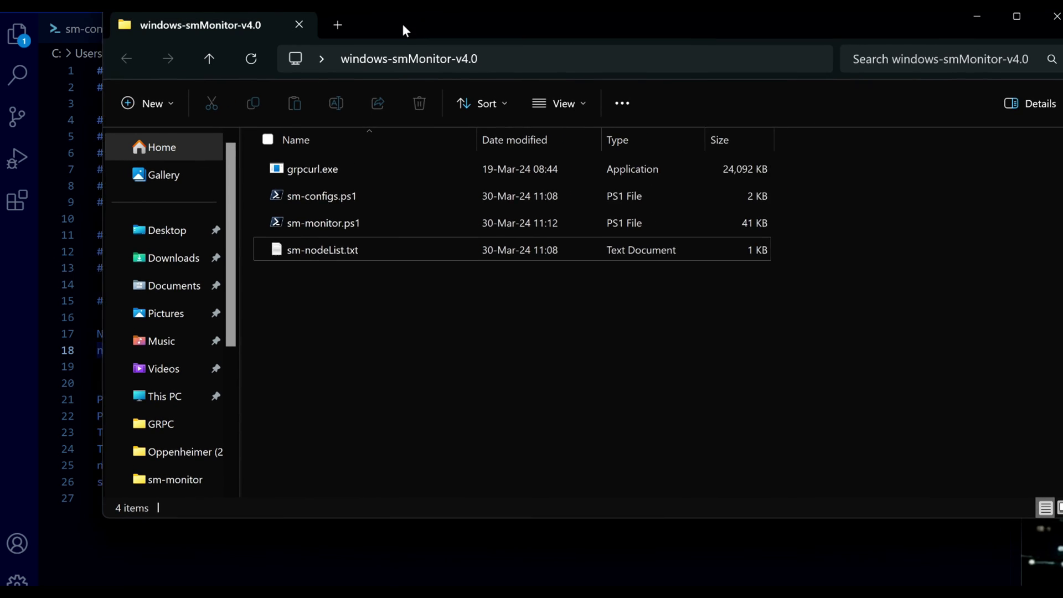
- Open sm-monitor.ps1 from the windows-smMonitor-v4.0 folder in VS Code and examine its version value and node list import code
right_click(312, 225)
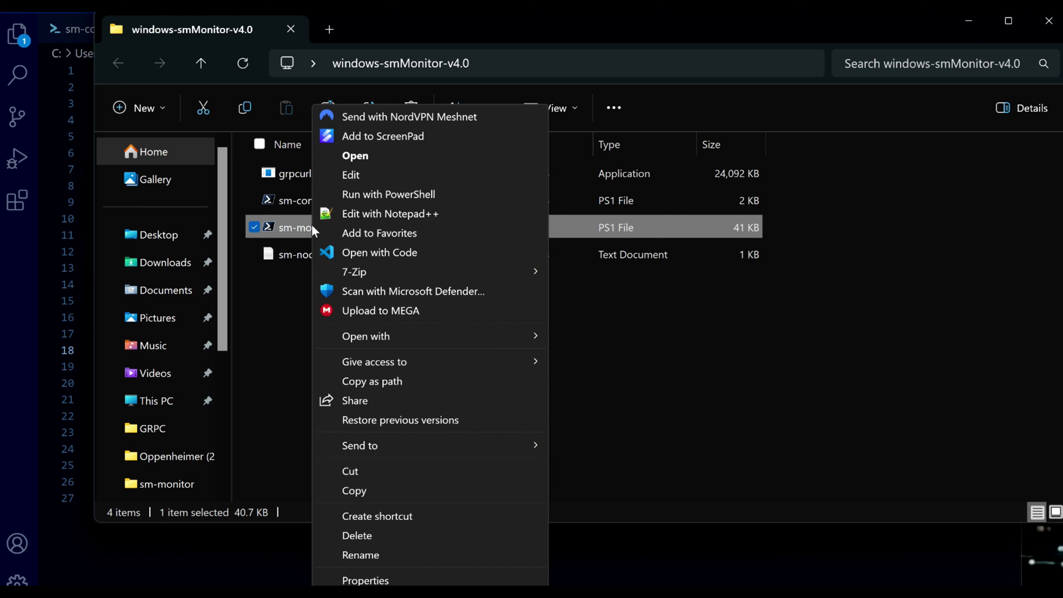
click(366, 252)
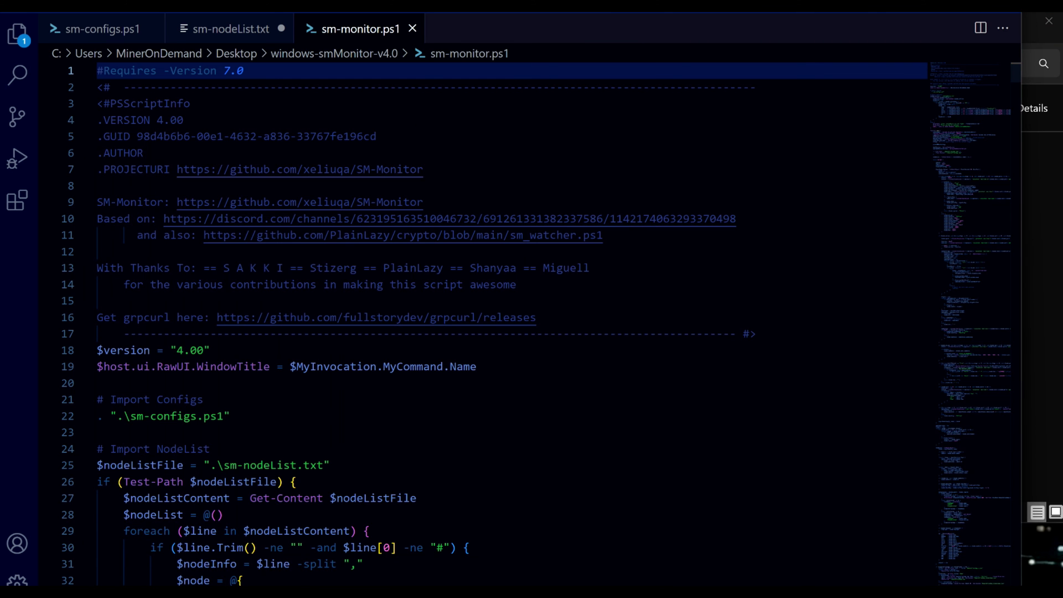
scroll(271, 278, down, 3)
scroll(270, 278, up, 3)
drag(177, 351, 212, 350)
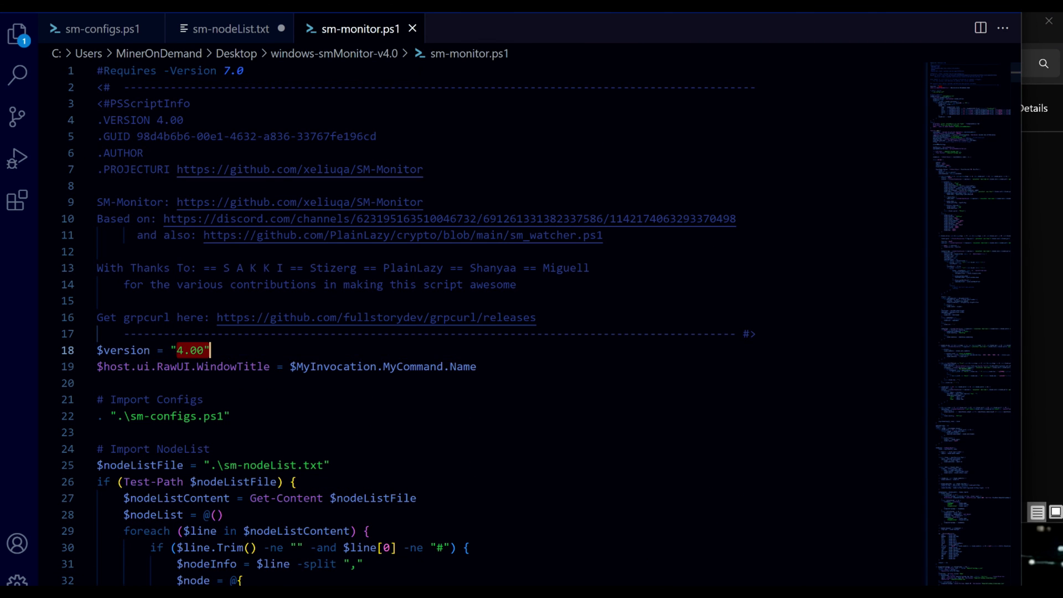
scroll(212, 351, down, 7)
scroll(482, 327, down, 3)
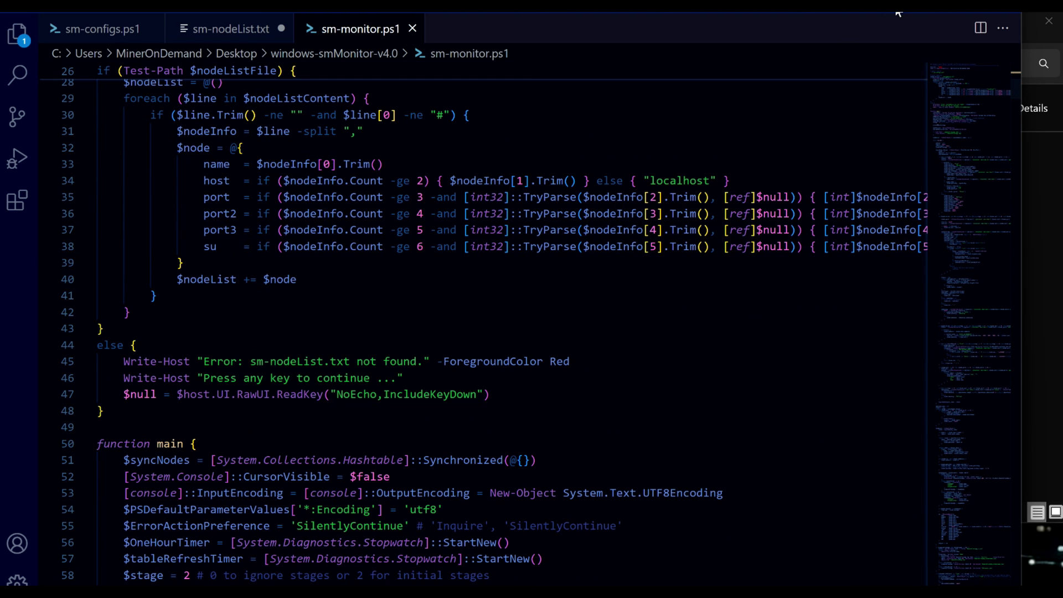
key(super+Down)
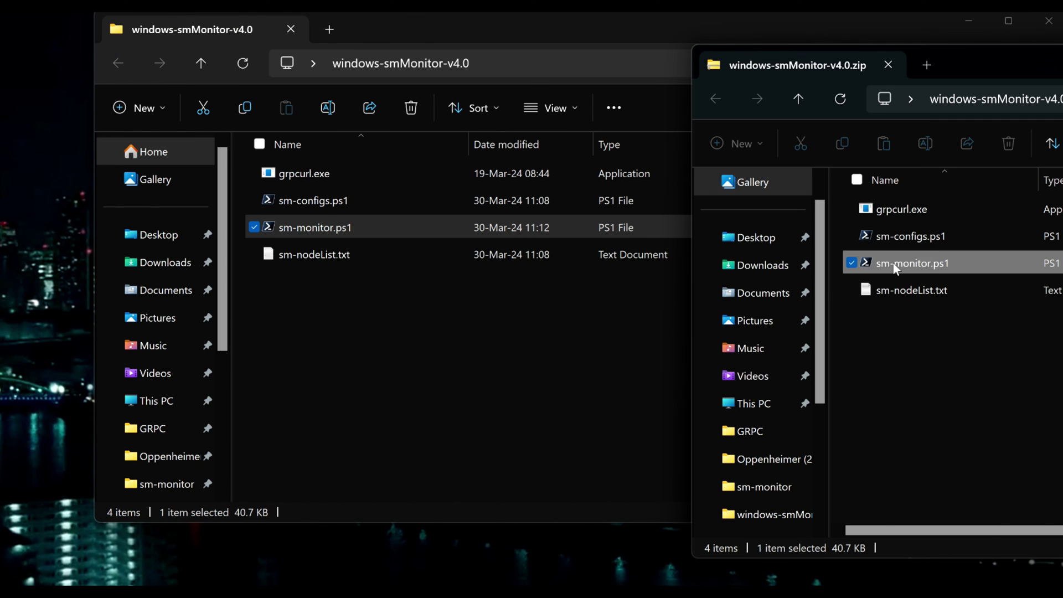
- Try to copy sm-monitor.ps1 from windows-smMonitor-v4.0.zip into the windows-smMonitor-v4.0 folder, and select sm-configs.ps1 and sm-nodeList.txt there
drag(895, 266, 321, 314)
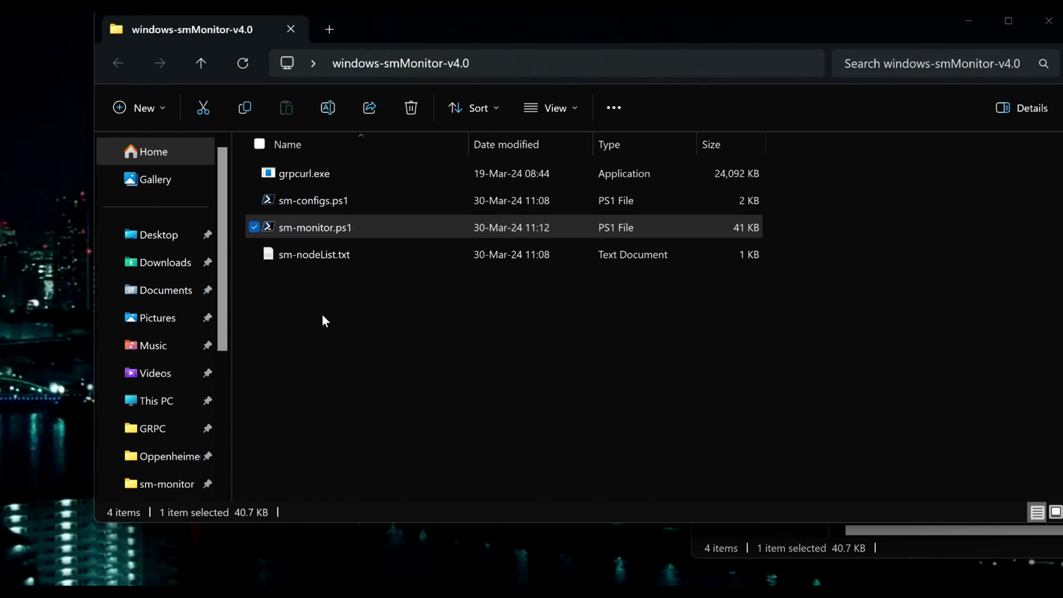
click(410, 291)
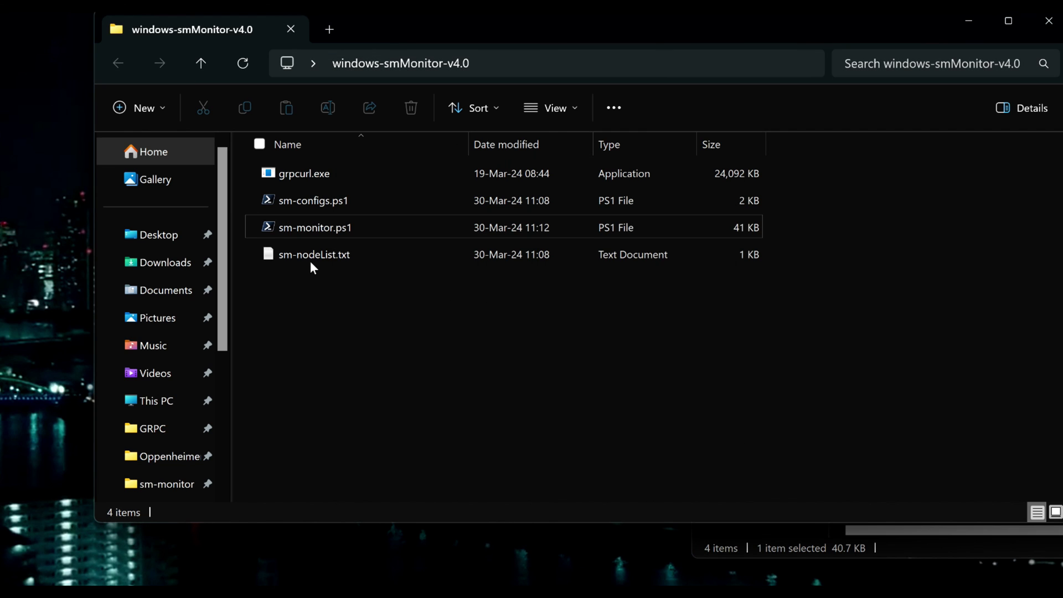
click(310, 258)
ctrl+click(328, 196)
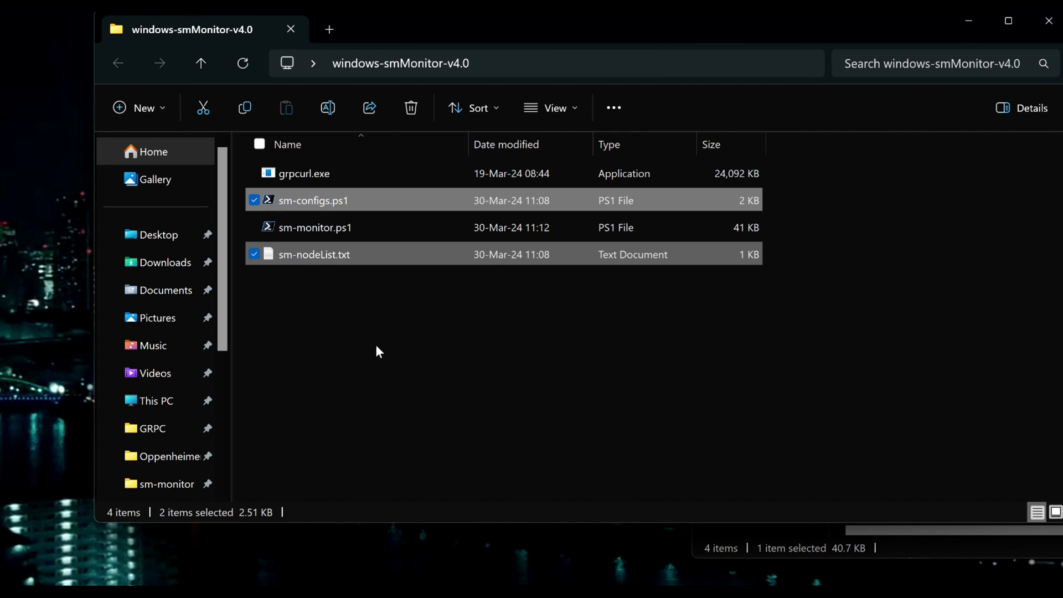